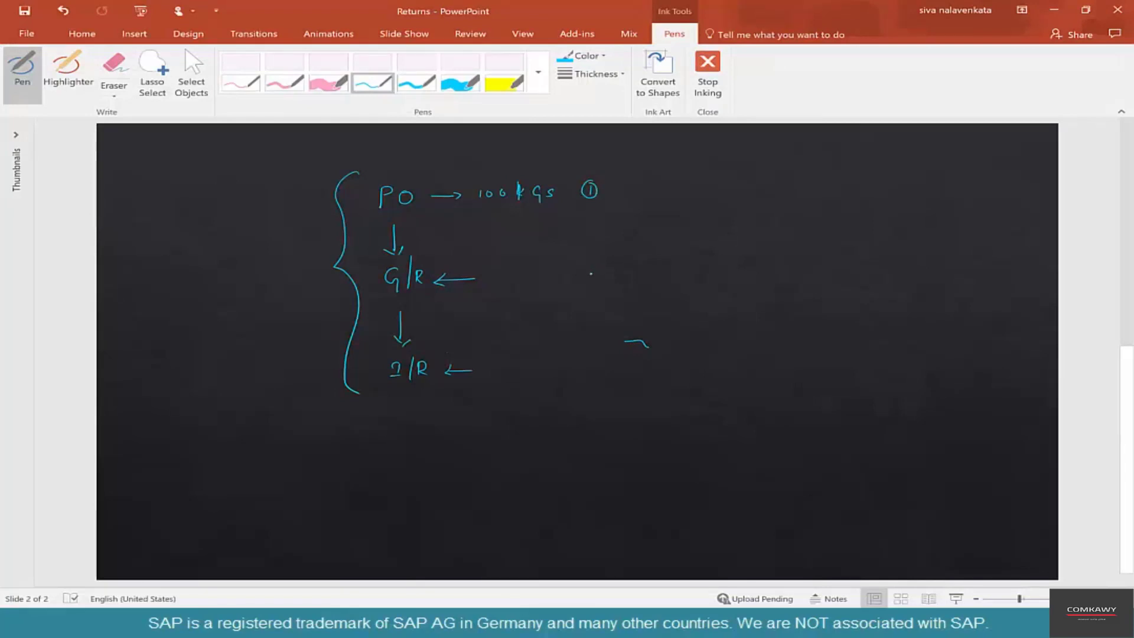
# Step: Ink the numbers 2 and 3 beside G/R and I/R, circling the 3
pyautogui.moveTo(580, 268)
pyautogui.mouseDown()
pyautogui.moveTo(589, 280)
pyautogui.moveTo(588, 261)
pyautogui.mouseUp()
pyautogui.moveTo(584, 359)
pyautogui.mouseDown()
pyautogui.moveTo(591, 372)
pyautogui.moveTo(583, 352)
pyautogui.mouseUp()
pyautogui.moveTo(661, 334); pyautogui.dragTo(679, 342)
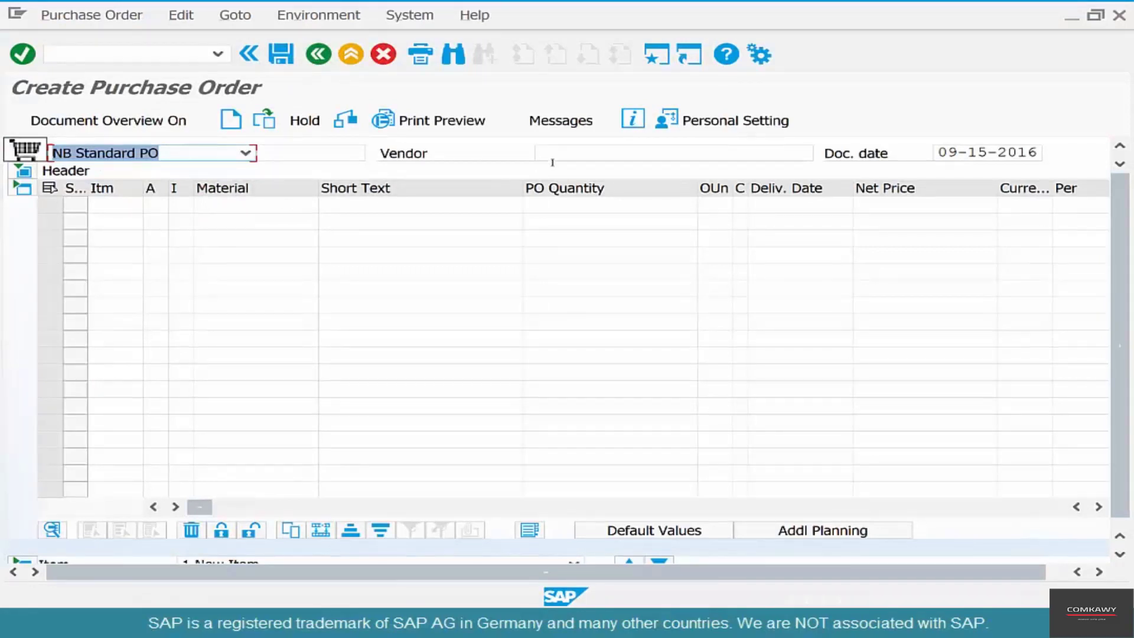
# Step: In ME21N enter vendor 4001 and material COFFEEBEANS-01, quantity 100, then save the order
pyautogui.click(555, 153)
pyautogui.write('4')
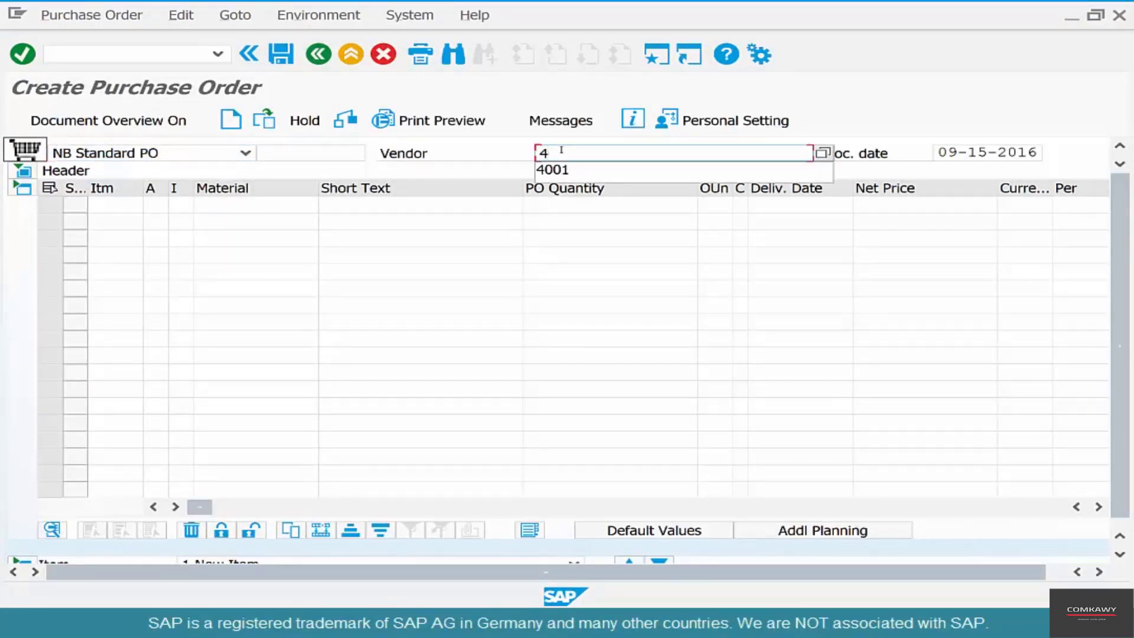
pyautogui.write('001')
pyautogui.press('Return')
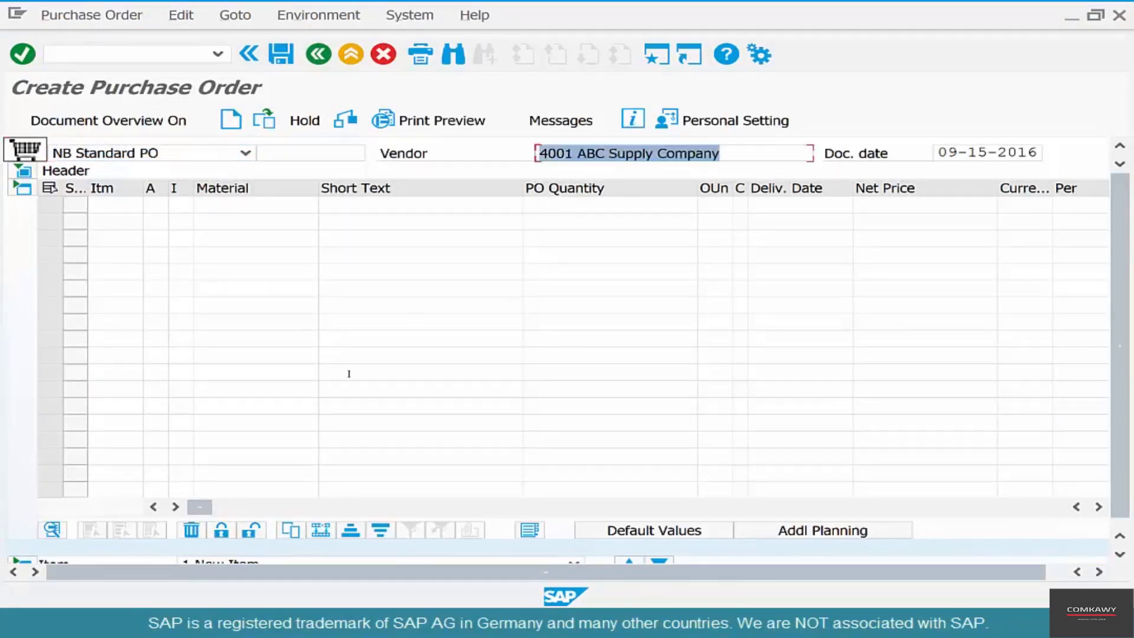
pyautogui.click(301, 205)
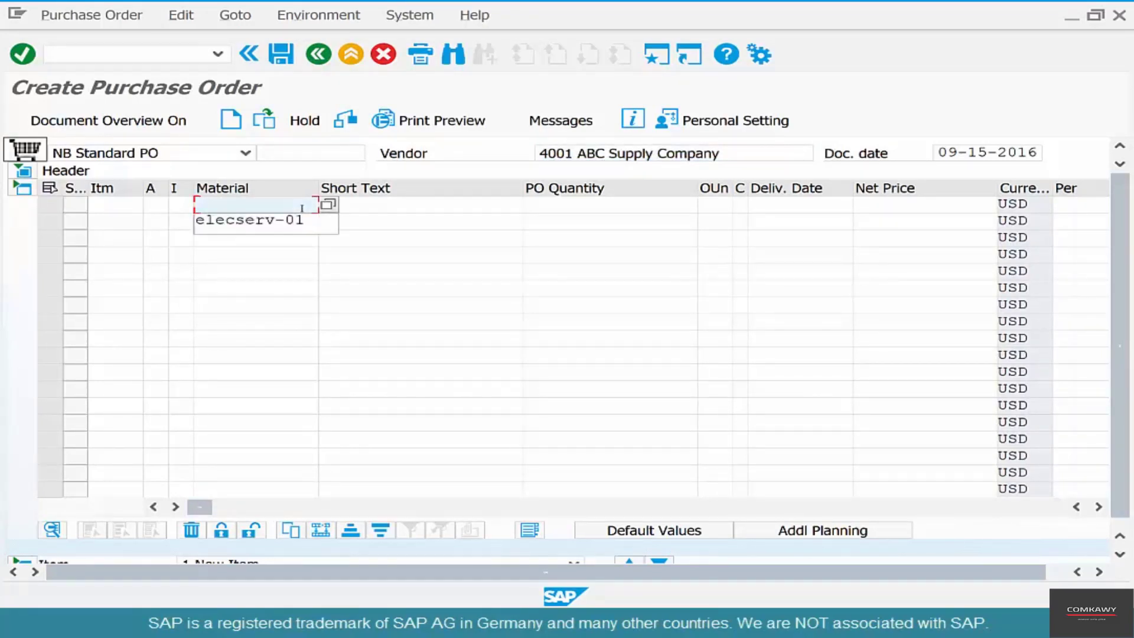
pyautogui.write('coff')
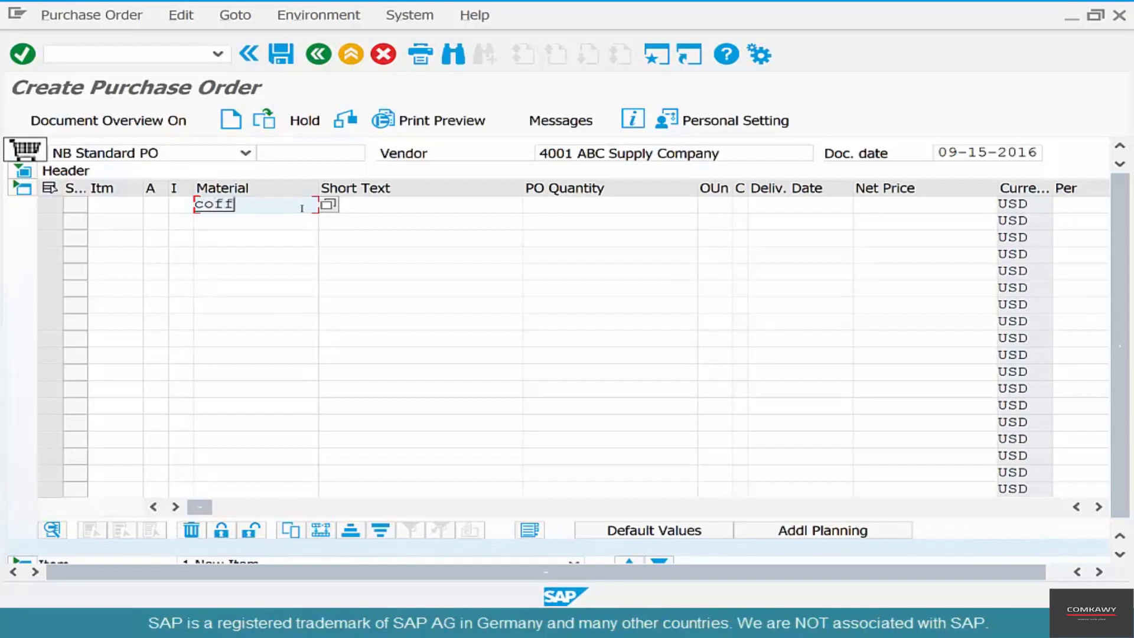
pyautogui.write('eebeans-01')
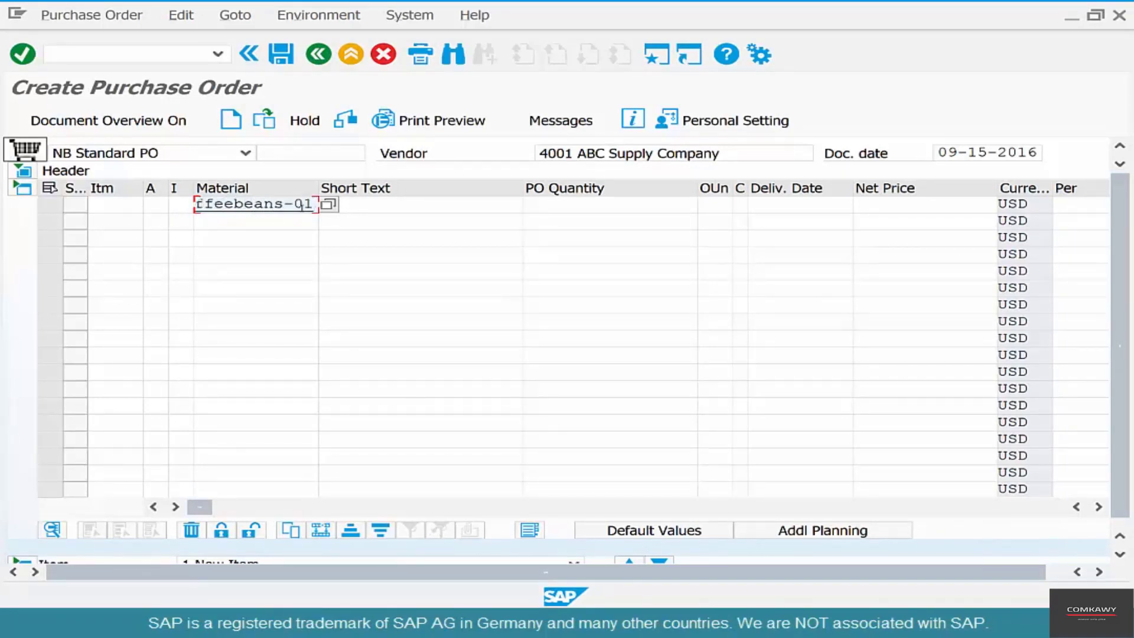
pyautogui.press('Tab')
pyautogui.write('1')
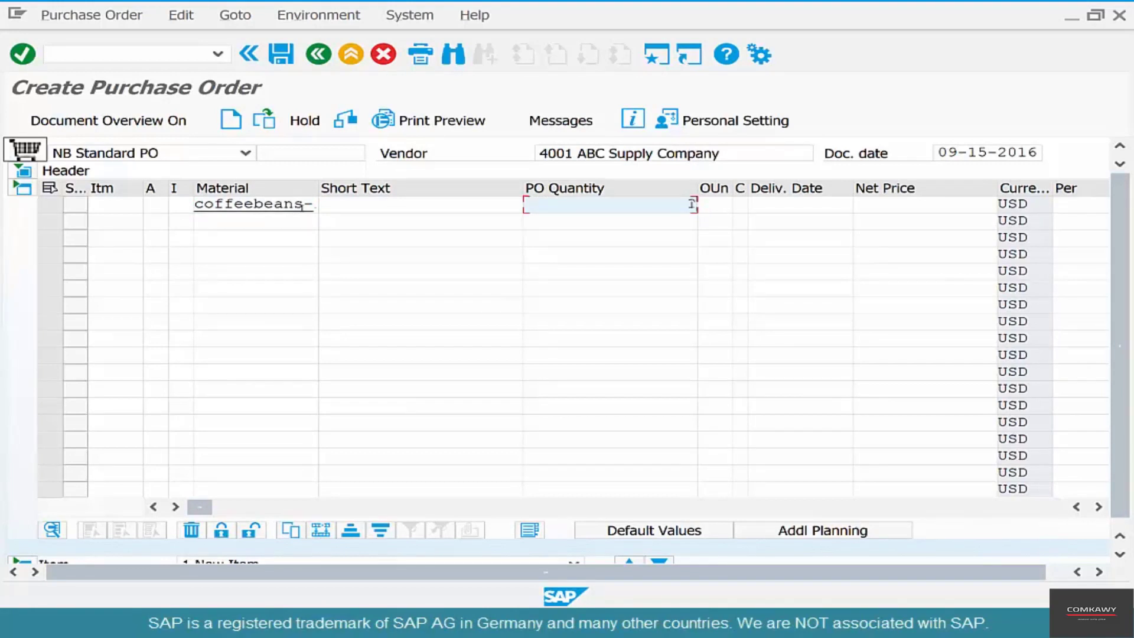
pyautogui.write('00')
pyautogui.press('Return')
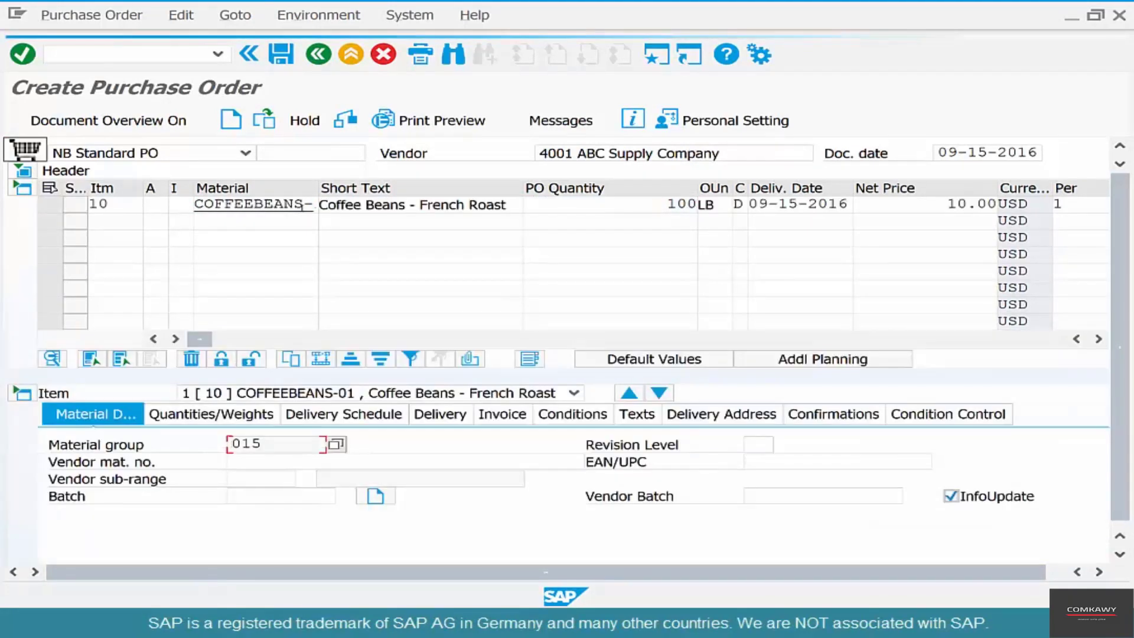
pyautogui.click(282, 61)
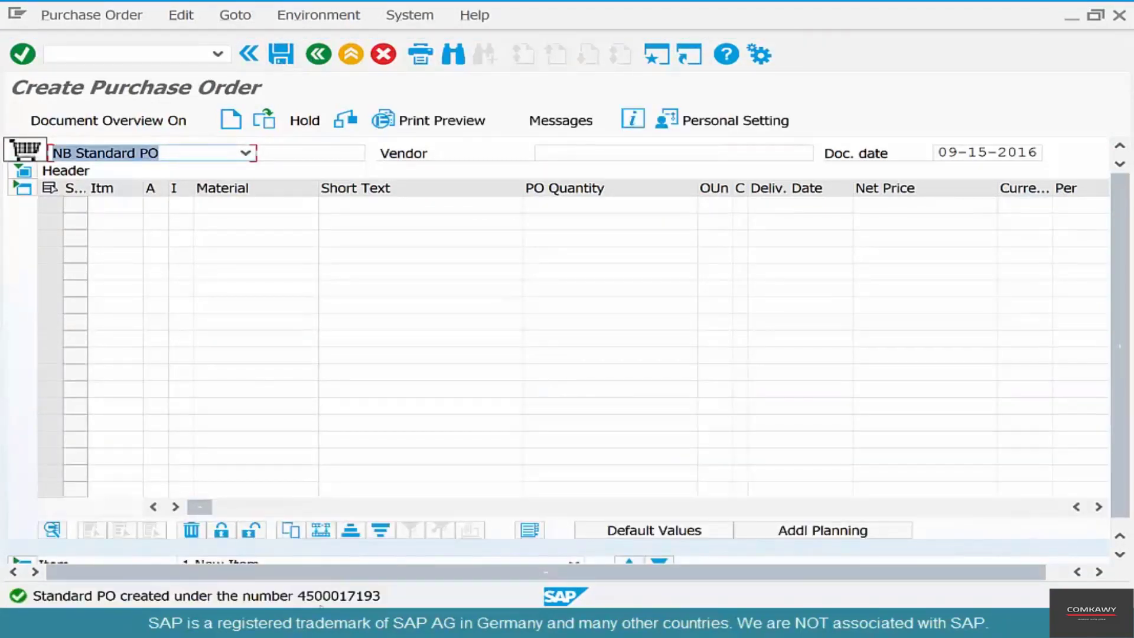
# Step: Open the save message's details and select the new purchase order number
pyautogui.doubleClick(323, 597)
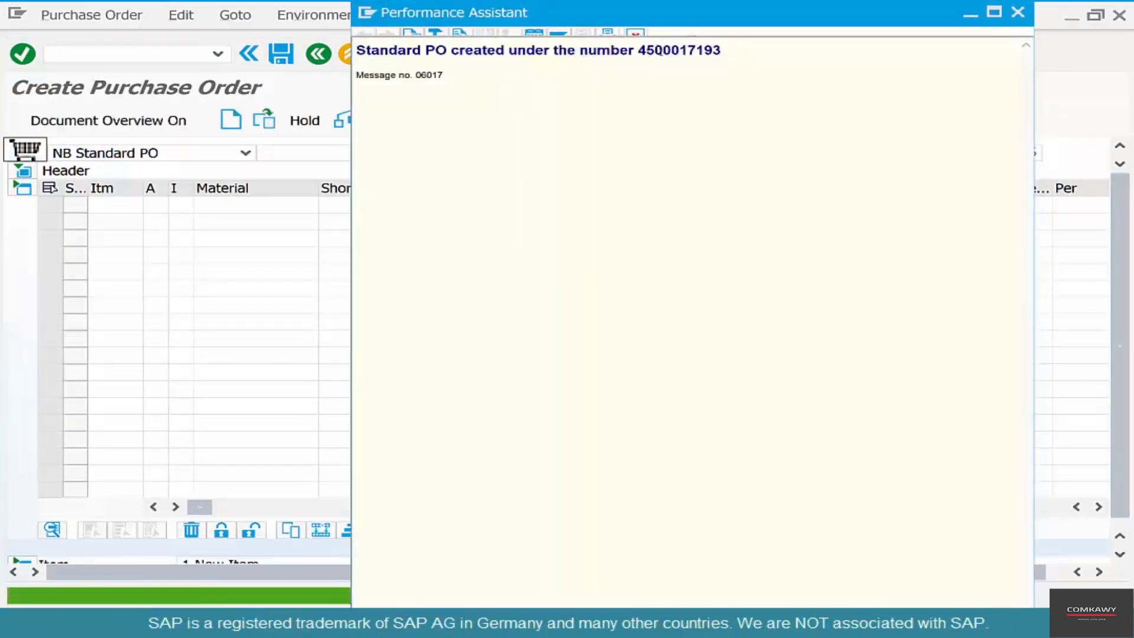
pyautogui.doubleClick(659, 51)
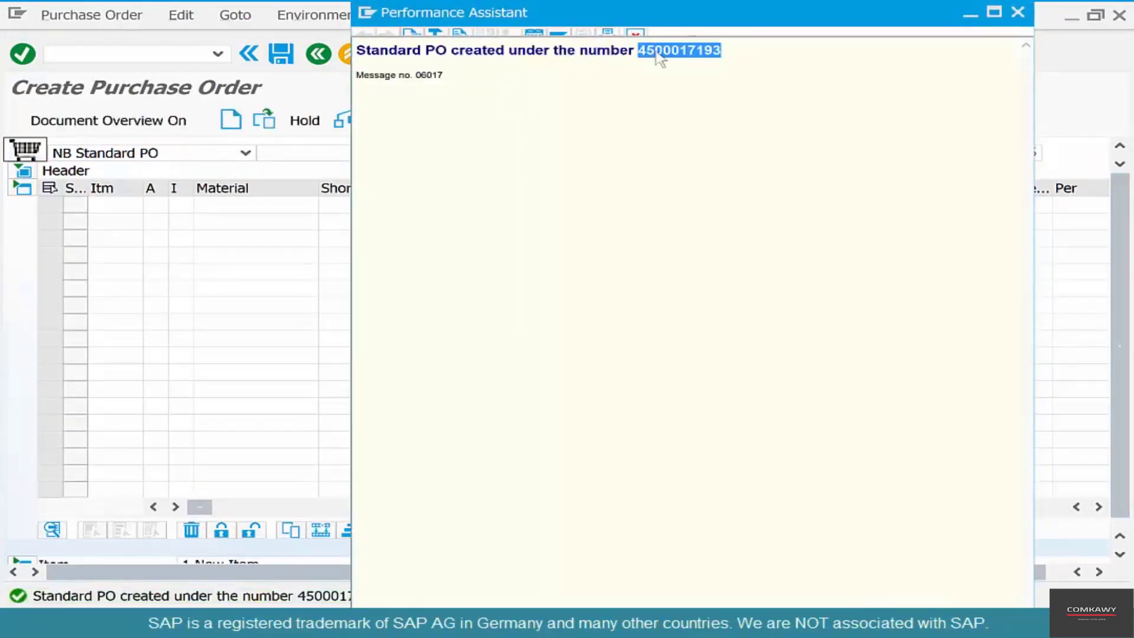
pyautogui.click(1024, 18)
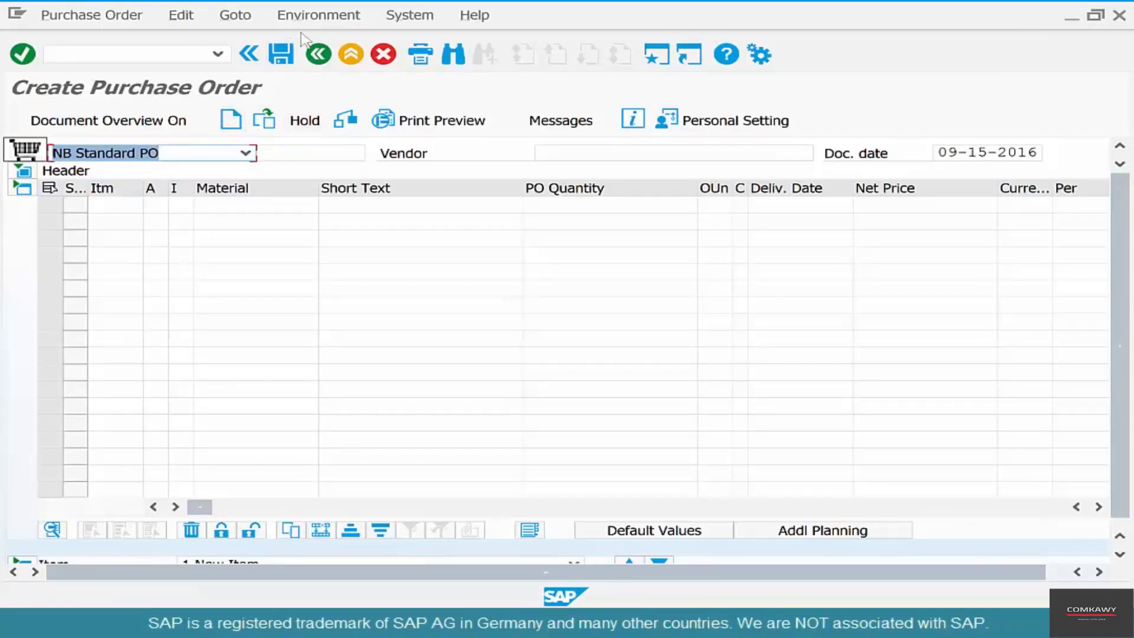
# Step: Leave ME21N for the MIGO goods receipt and tick off step 1 on the sketch
pyautogui.click(319, 55)
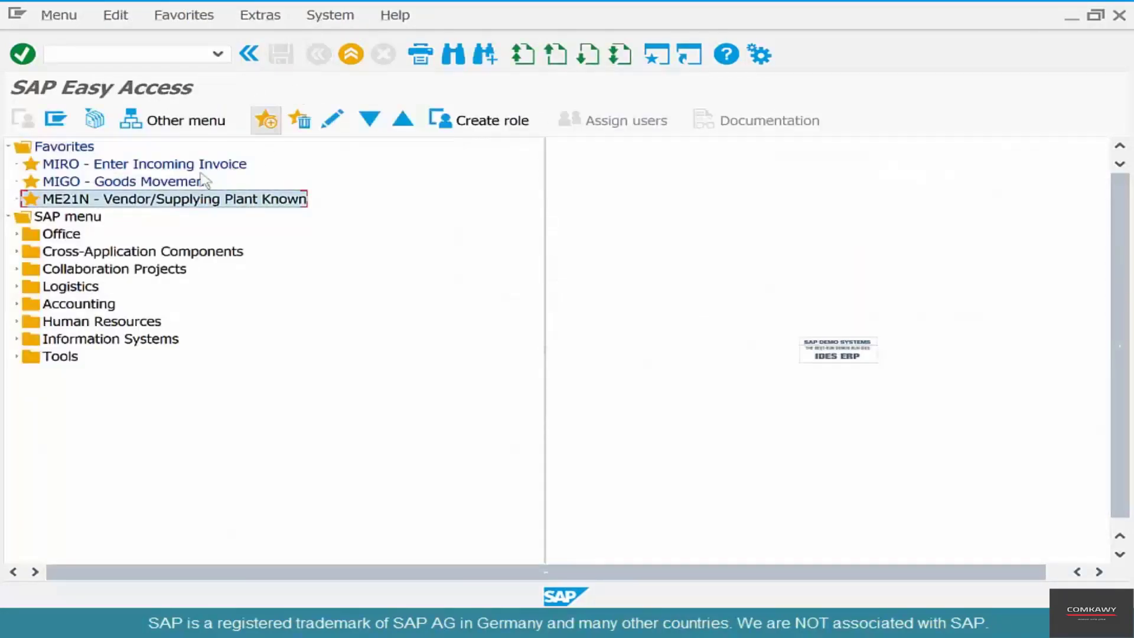
pyautogui.doubleClick(180, 183)
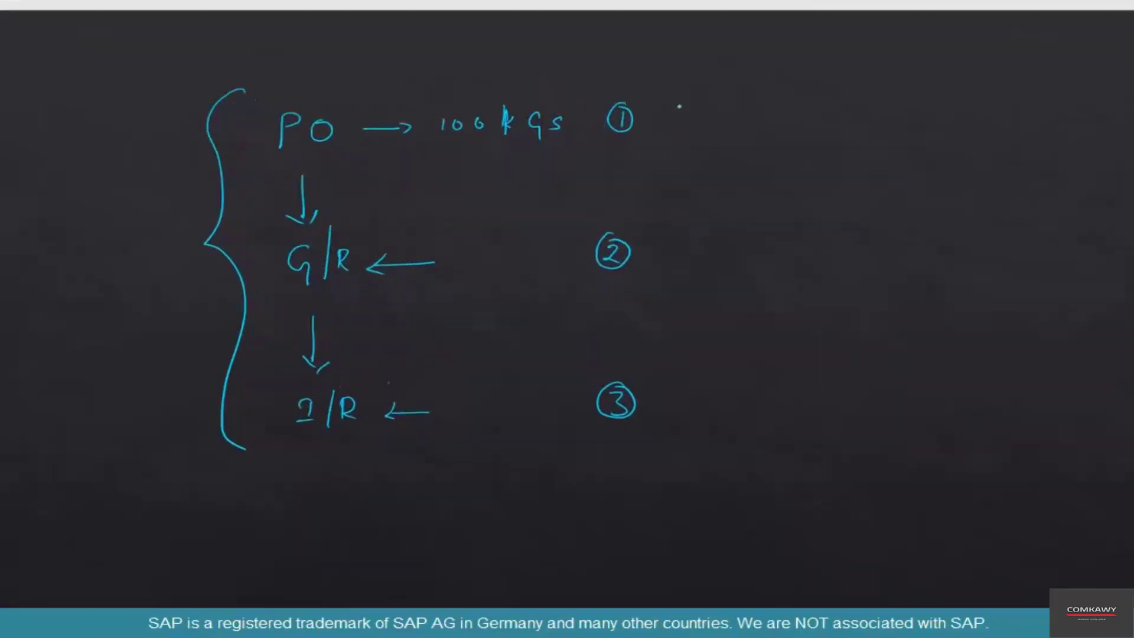
pyautogui.moveTo(691, 86); pyautogui.dragTo(739, 68)
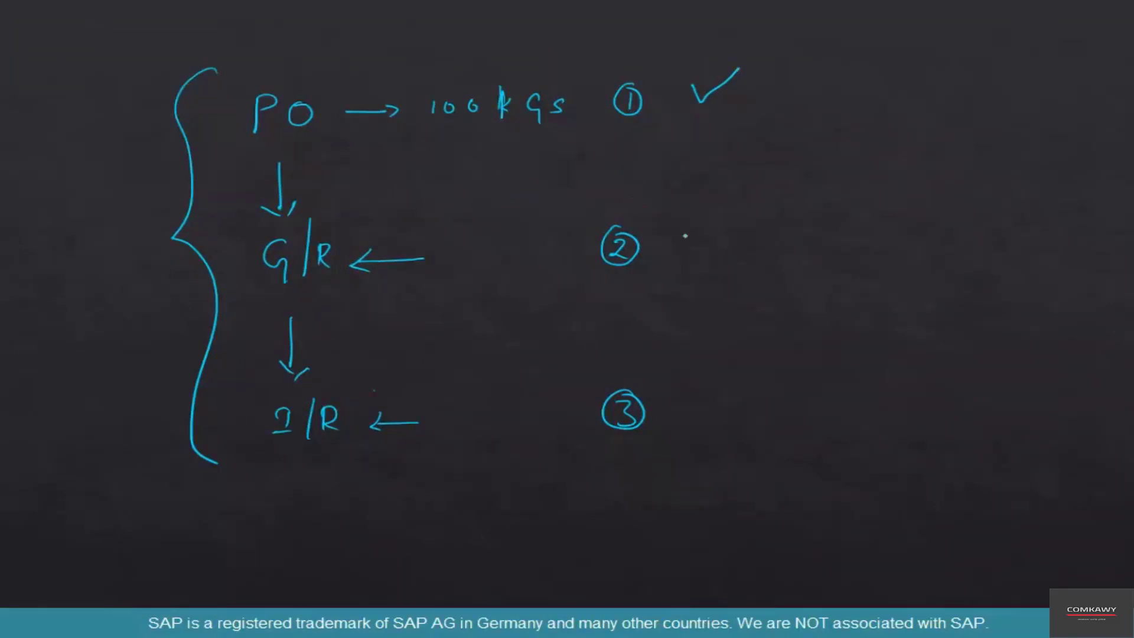
# Step: Draw a check mark beside circled 2, the G/R step
pyautogui.moveTo(679, 236)
pyautogui.mouseDown()
pyautogui.moveTo(690, 243)
pyautogui.moveTo(719, 217)
pyautogui.mouseUp()
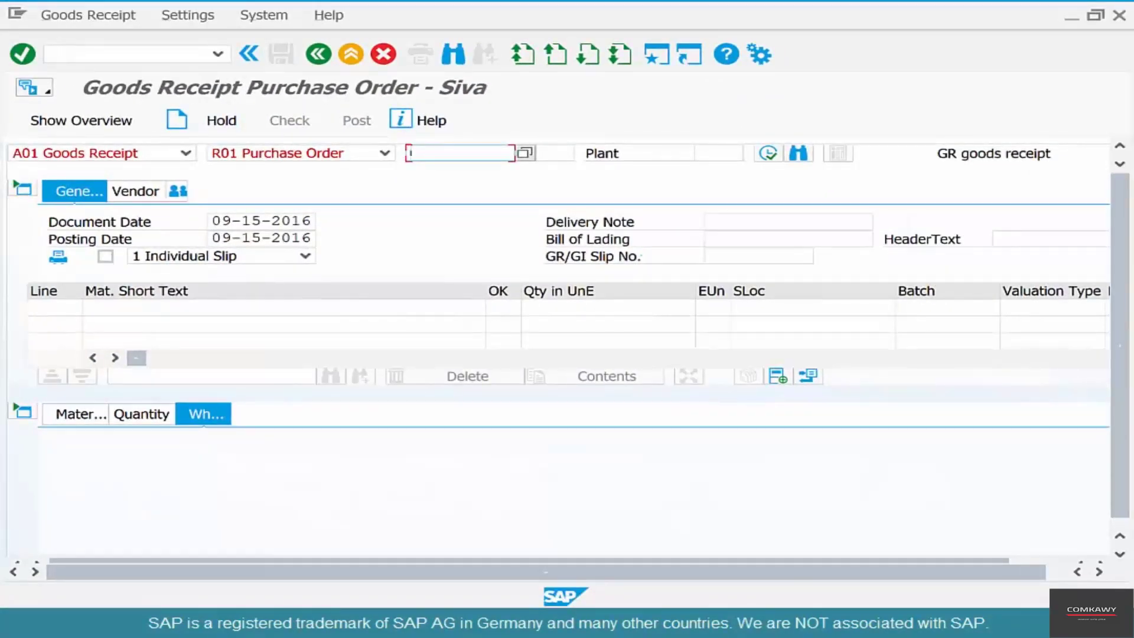
pyautogui.write('4500017193')
pyautogui.press('Return')
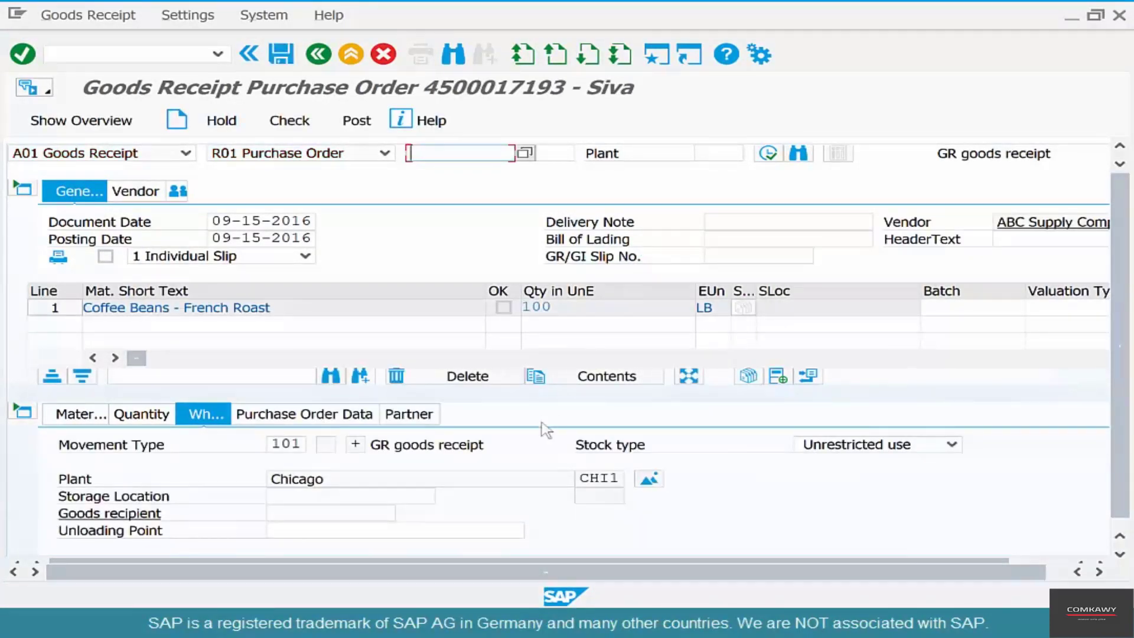
pyautogui.scroll(-1, 239, 502)
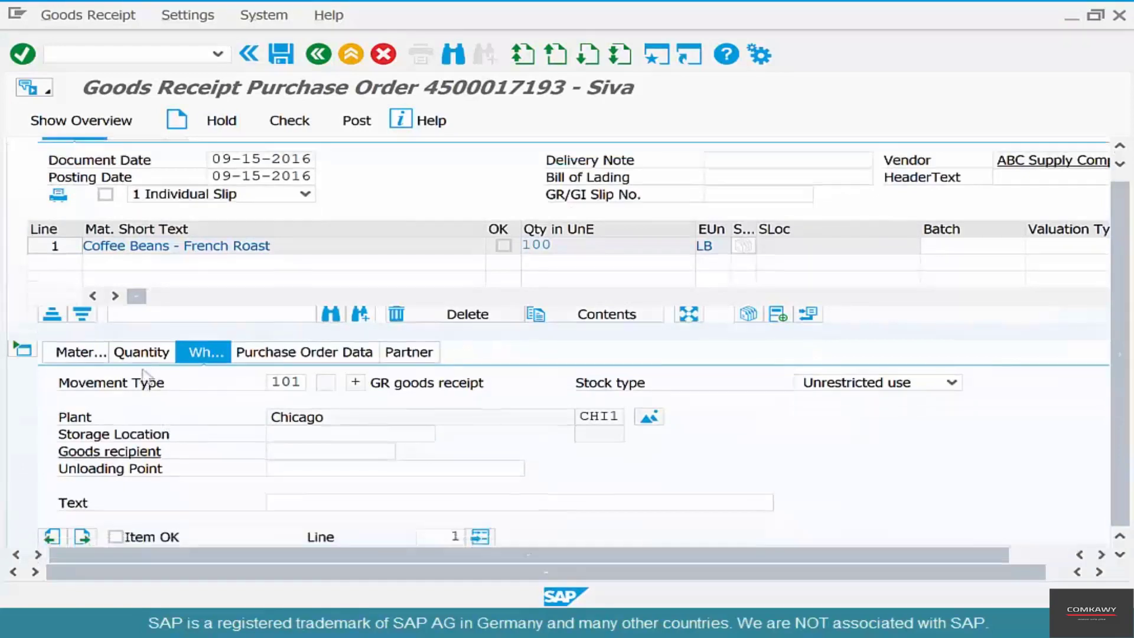
pyautogui.click(147, 352)
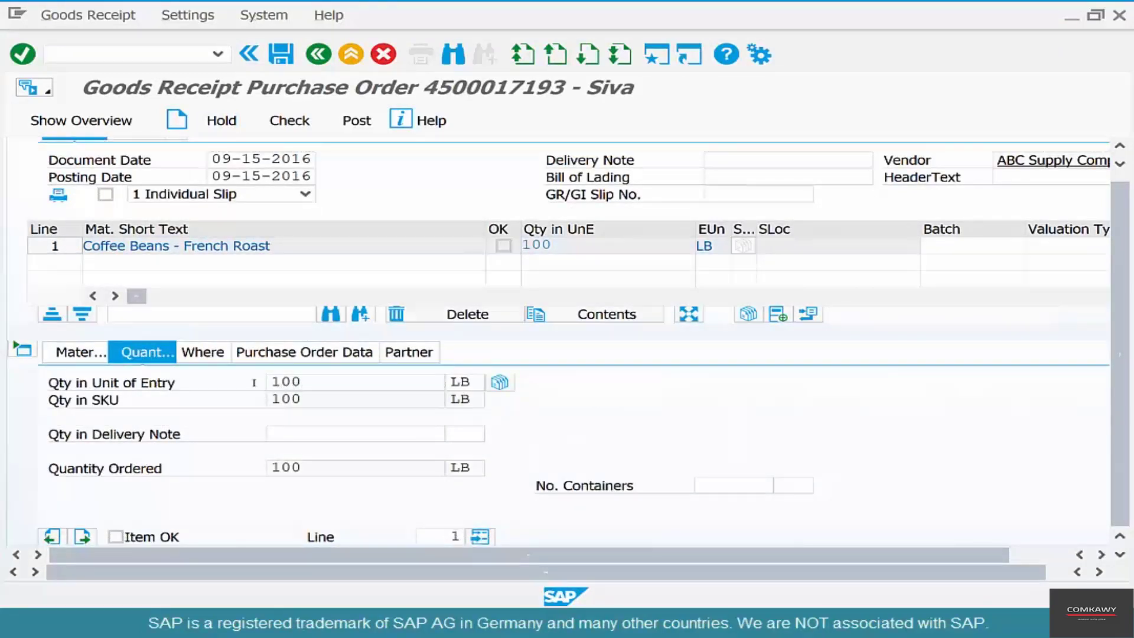
pyautogui.click(132, 538)
# Step: Set storage location COFF (Coffee Beans) on the Where tab and post the goods receipt
pyautogui.click(221, 356)
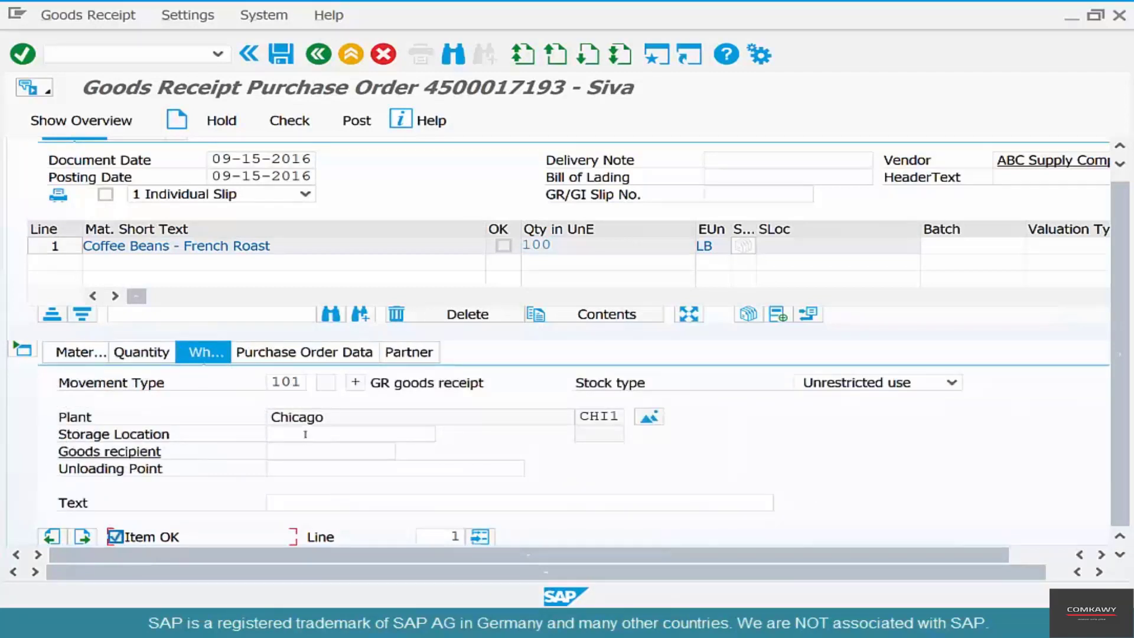
pyautogui.click(305, 435)
pyautogui.write('coff')
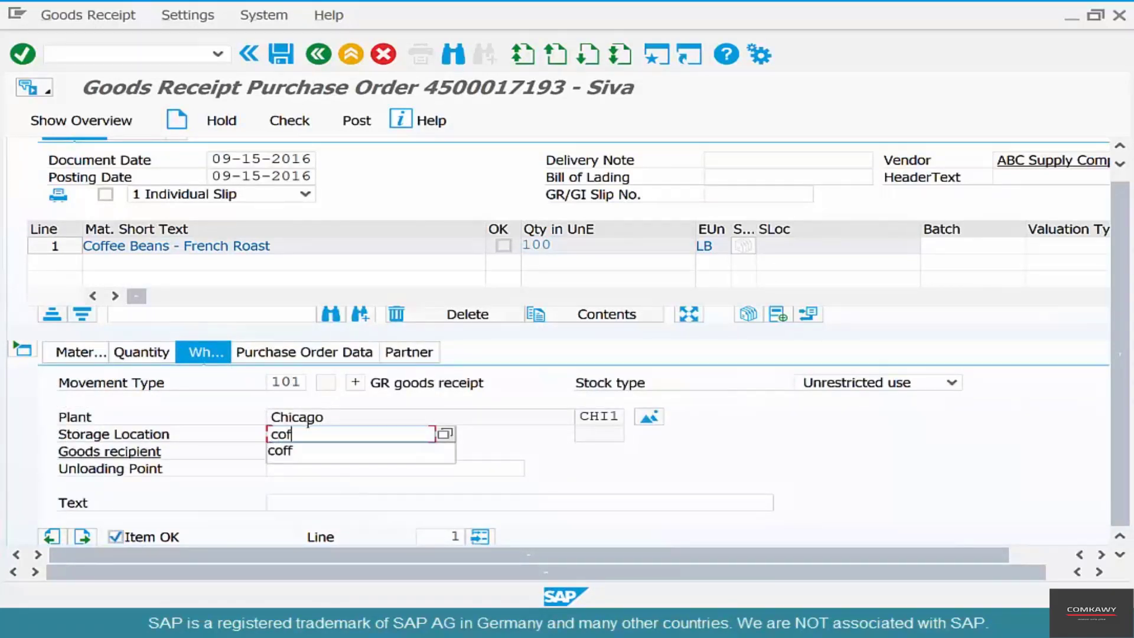
pyautogui.press('Return')
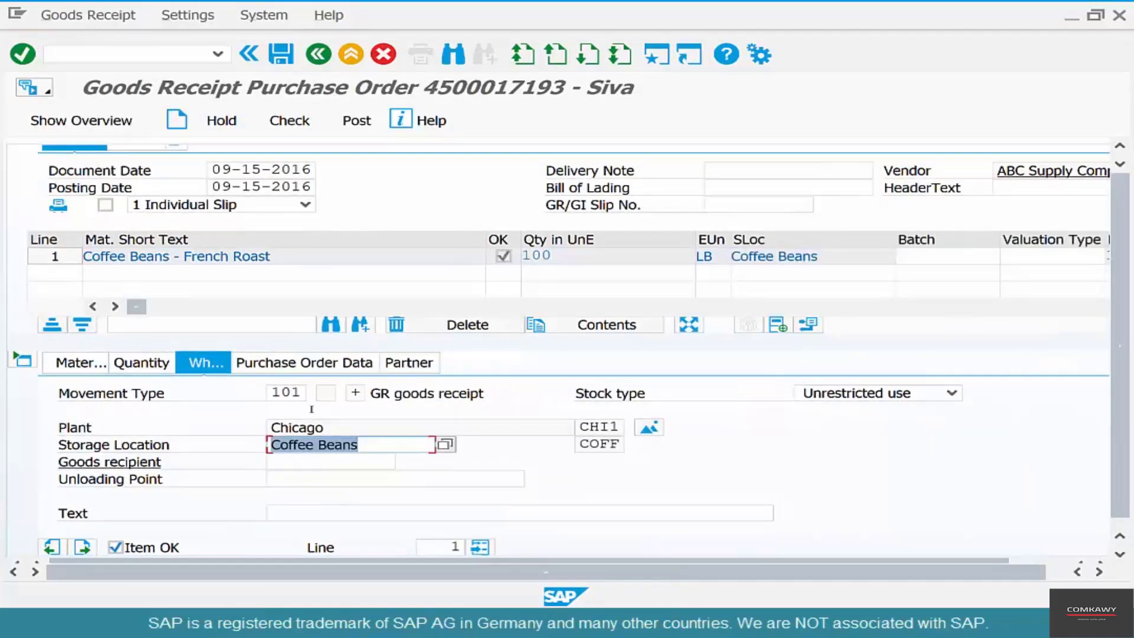
pyautogui.click(282, 58)
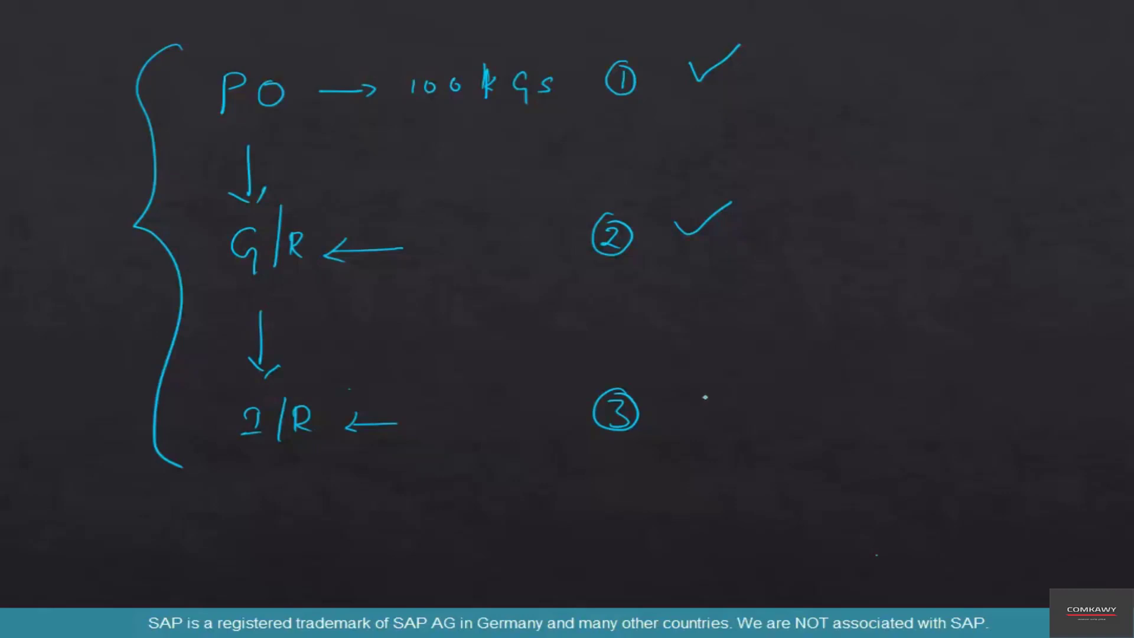
# Step: Draw a check mark beside circled 3, the I/R step
pyautogui.moveTo(694, 399); pyautogui.dragTo(749, 380)
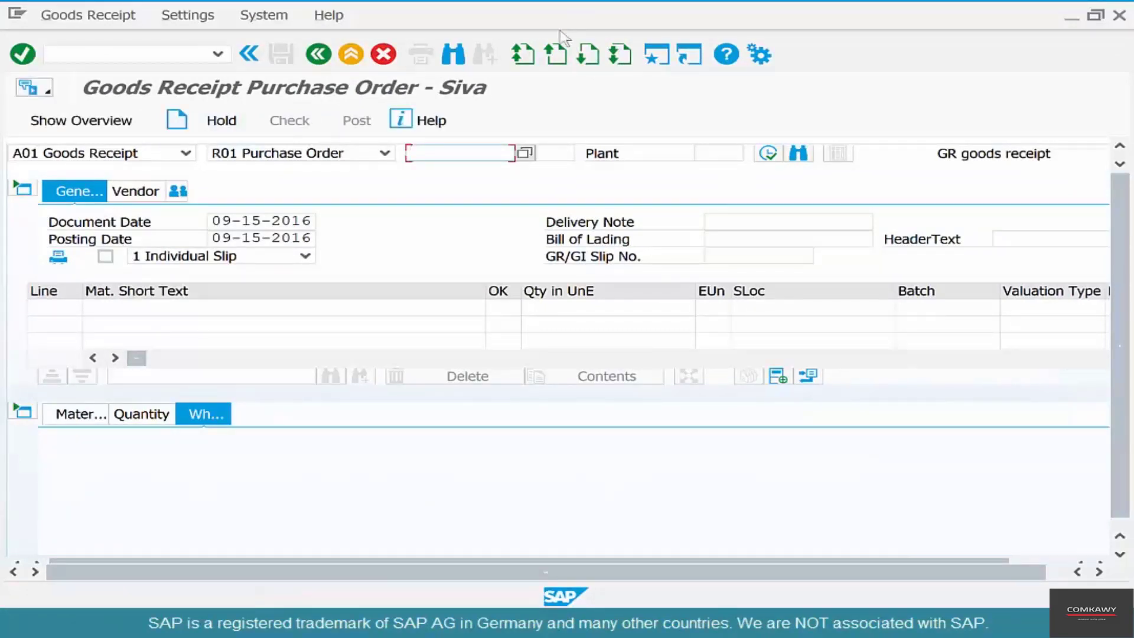
# Step: Start a MIRO incoming invoice dated 09-11-2016
pyautogui.click(323, 56)
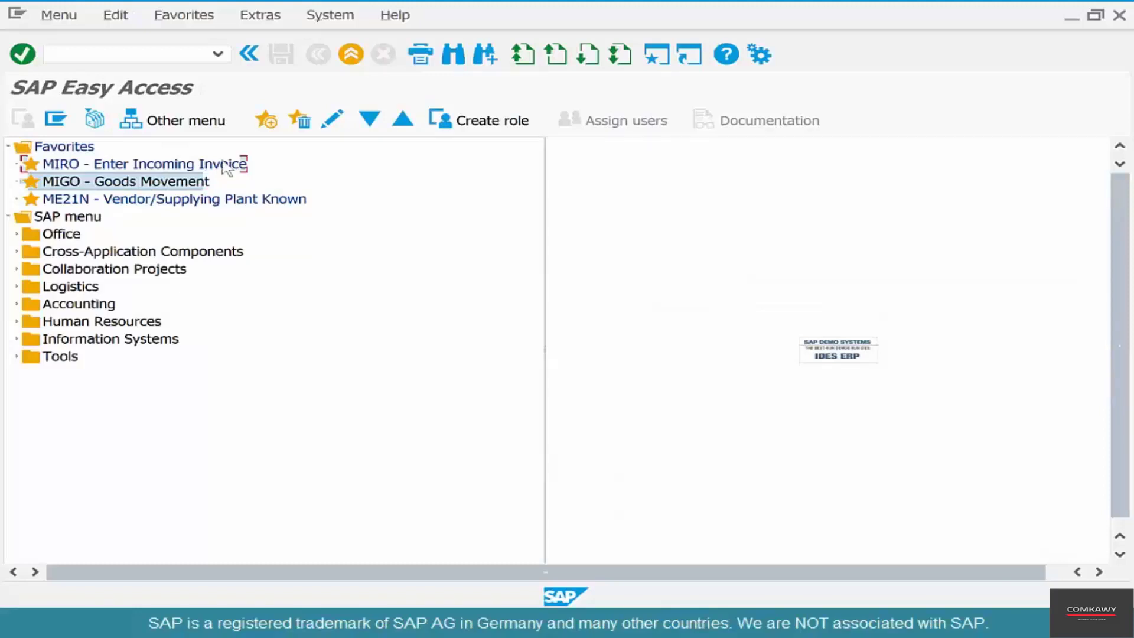
pyautogui.doubleClick(225, 167)
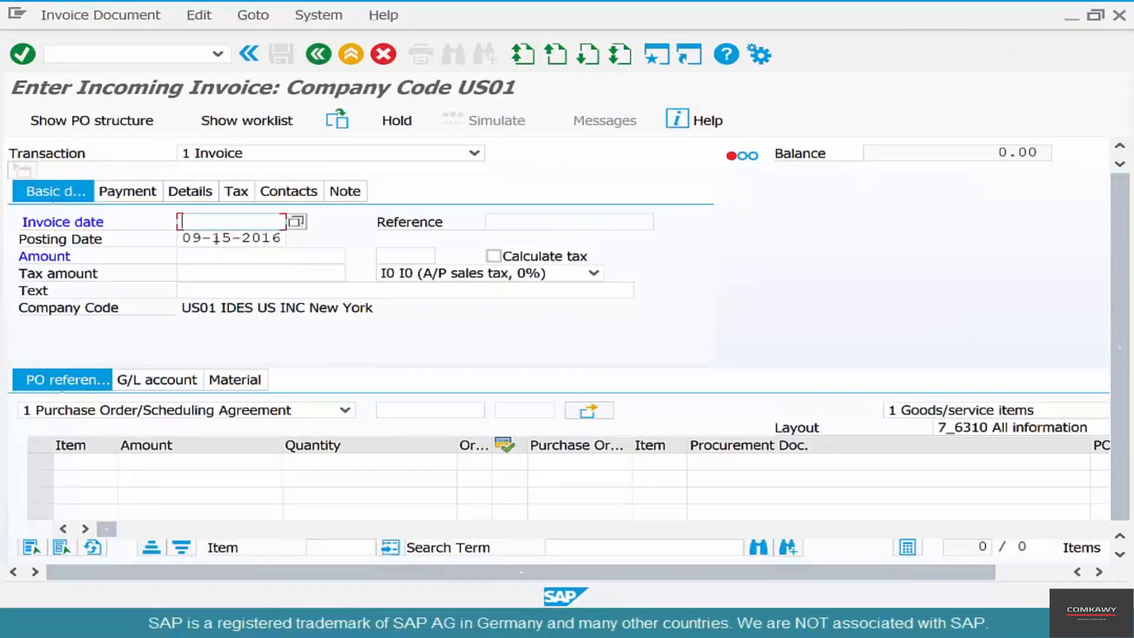
pyautogui.write('09-11-20')
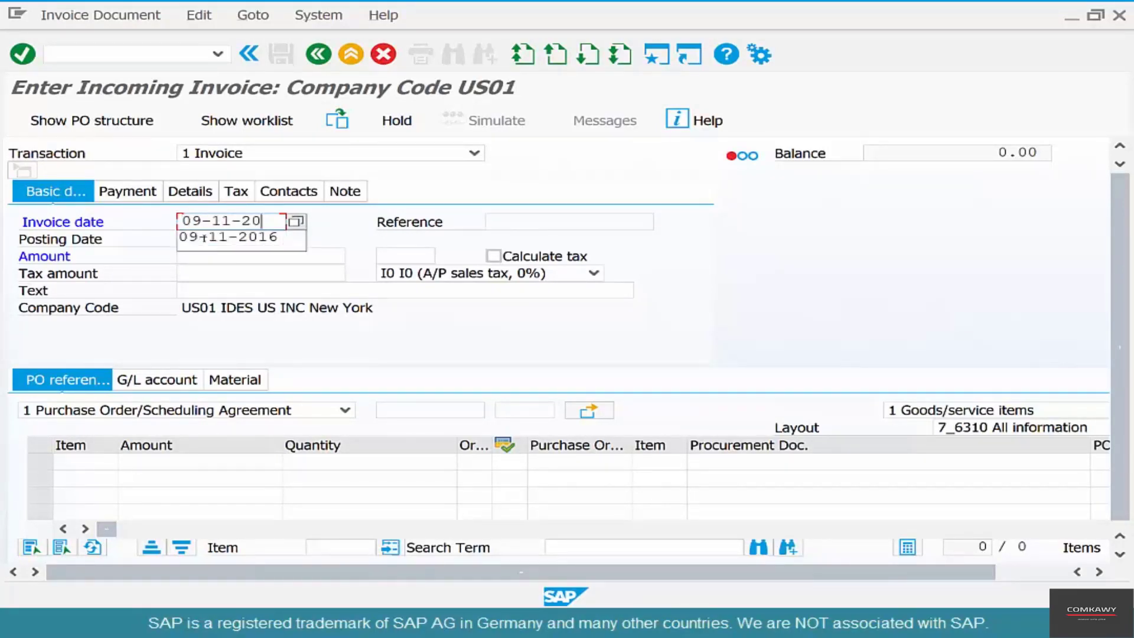
pyautogui.write('16')
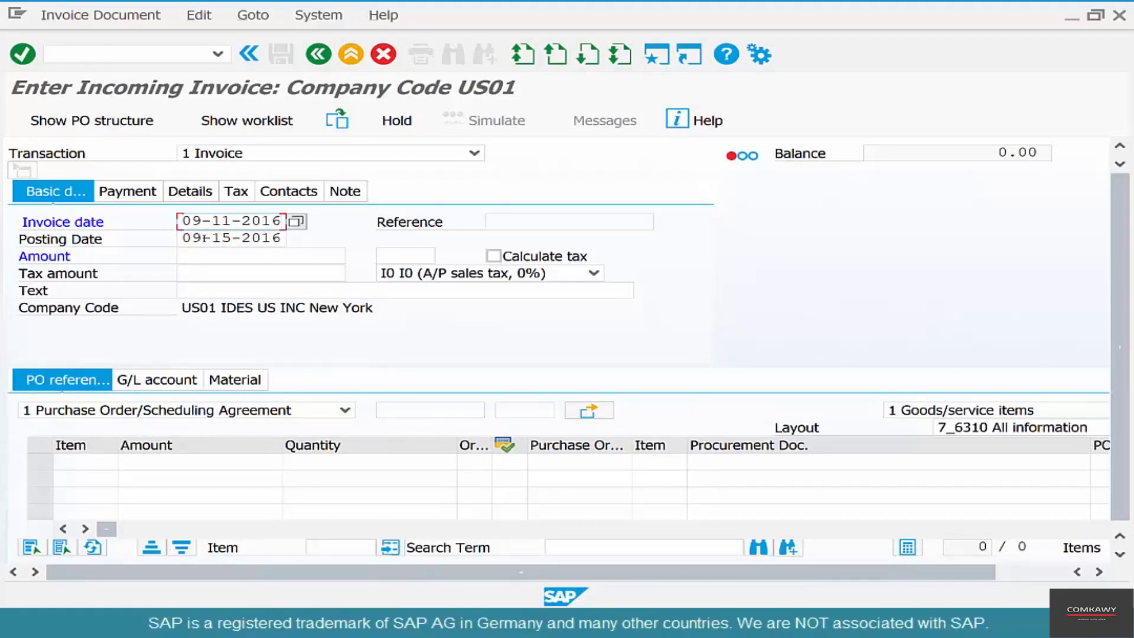
pyautogui.press('Return')
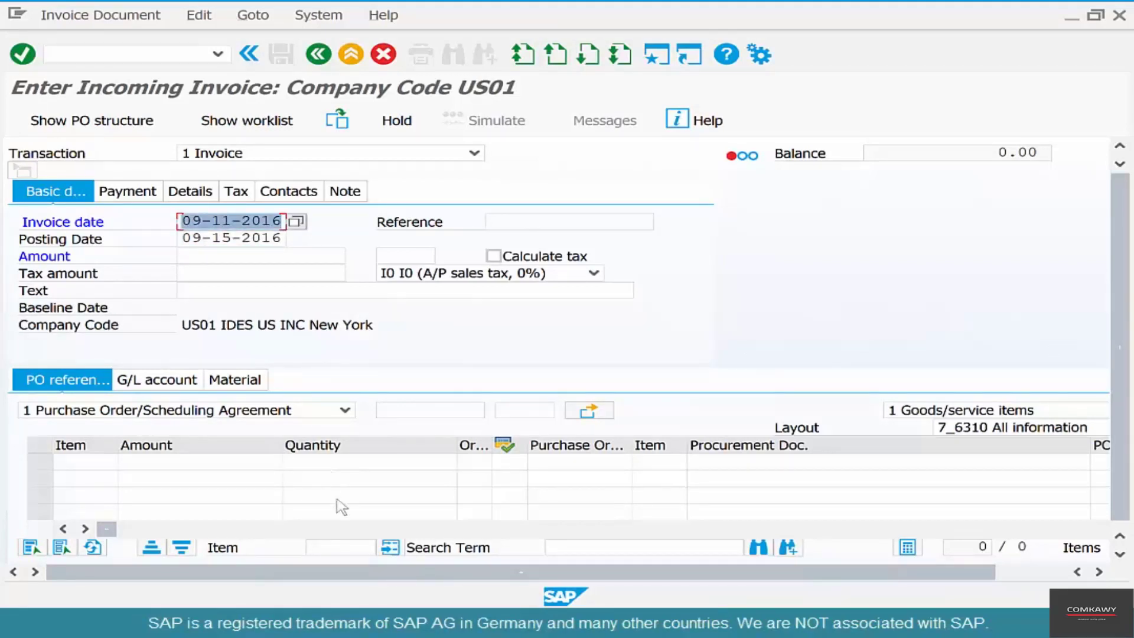
pyautogui.click(428, 409)
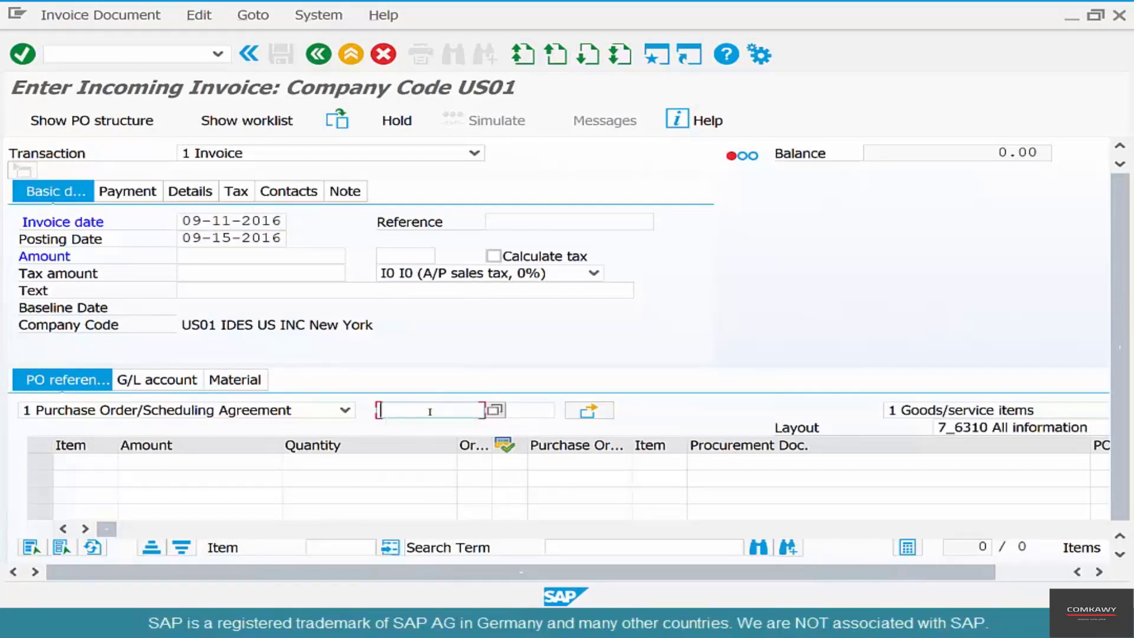
pyautogui.write('4500017193')
pyautogui.click(21, 57)
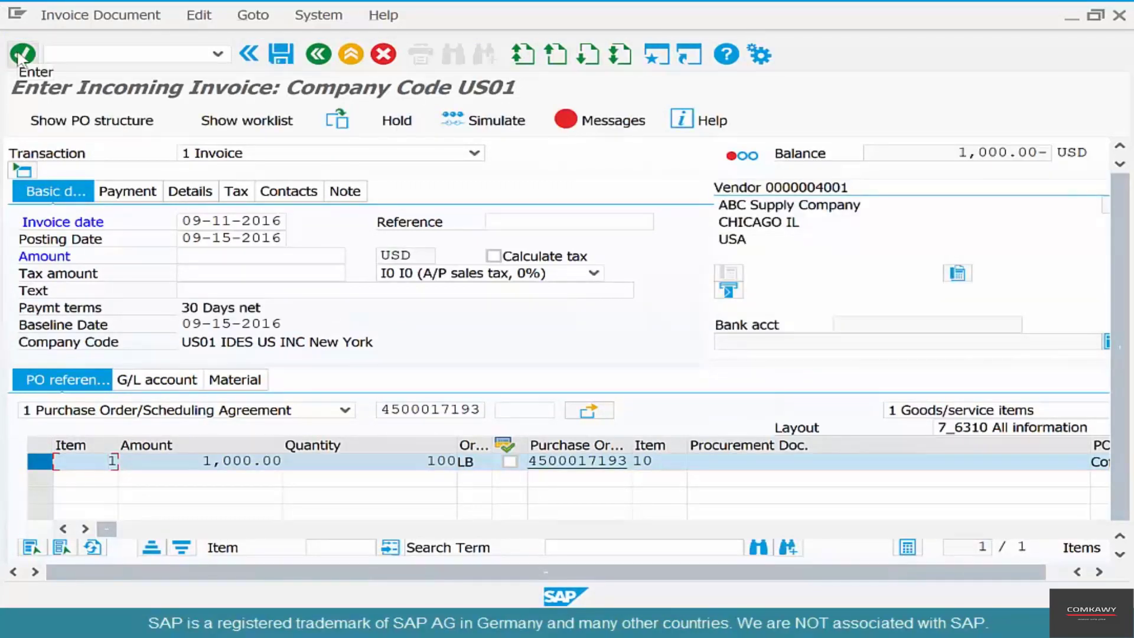
# Step: Check the 100 LB and 1,000.00 balance, enter amount 1000, and post the invoice
pyautogui.click(427, 460)
pyautogui.moveTo(427, 460); pyautogui.dragTo(458, 460)
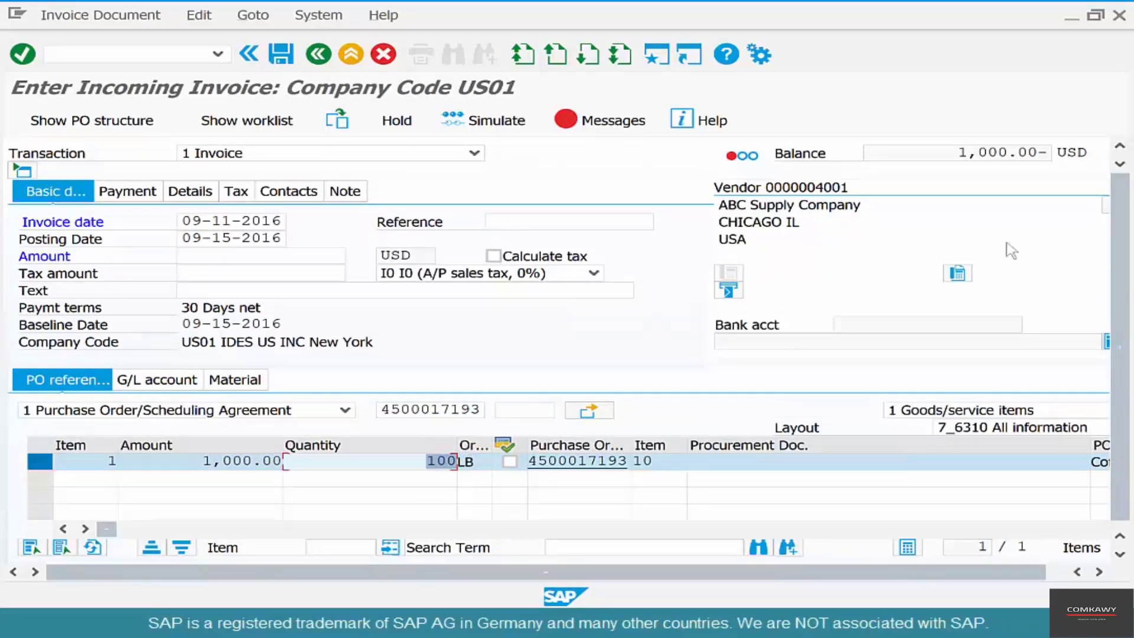
pyautogui.moveTo(959, 153); pyautogui.dragTo(1061, 131)
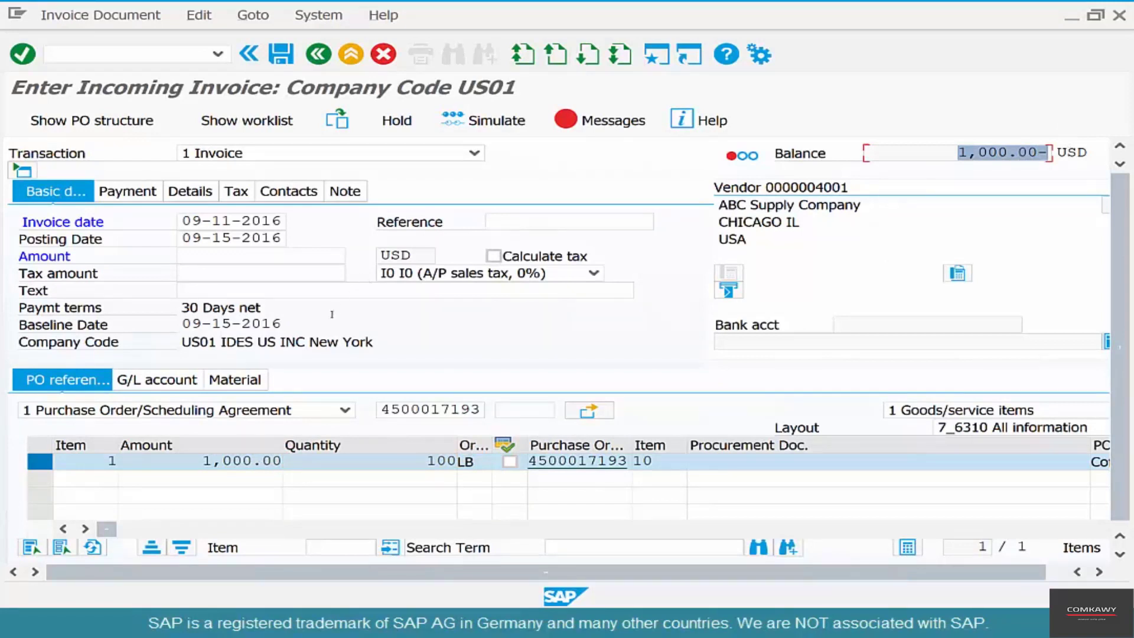
pyautogui.click(311, 254)
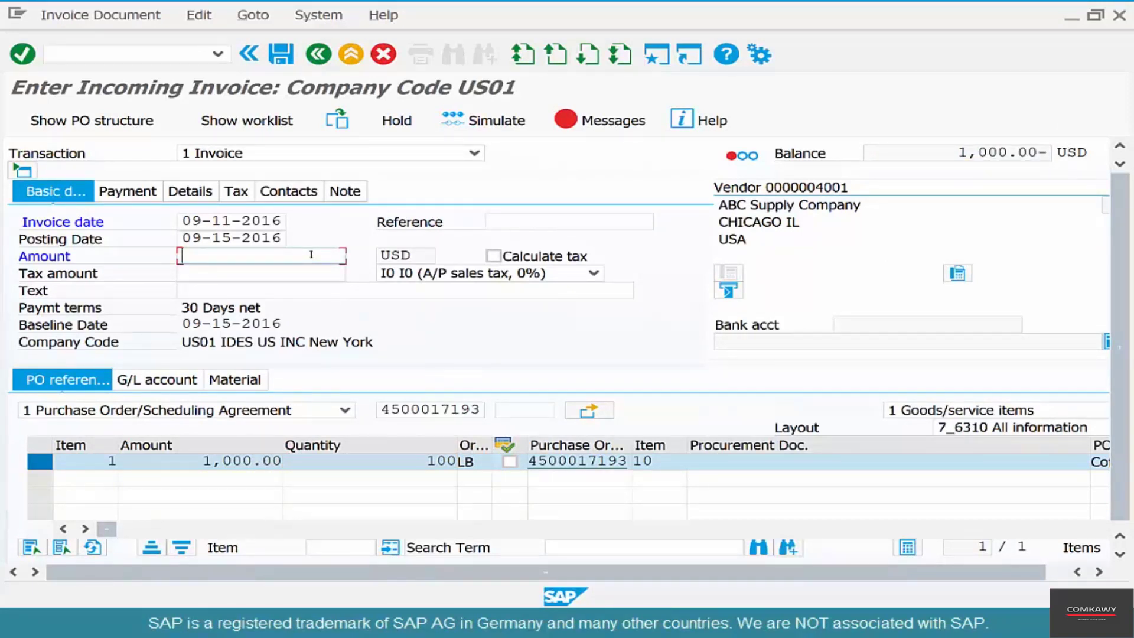
pyautogui.write('1000')
pyautogui.press('Return')
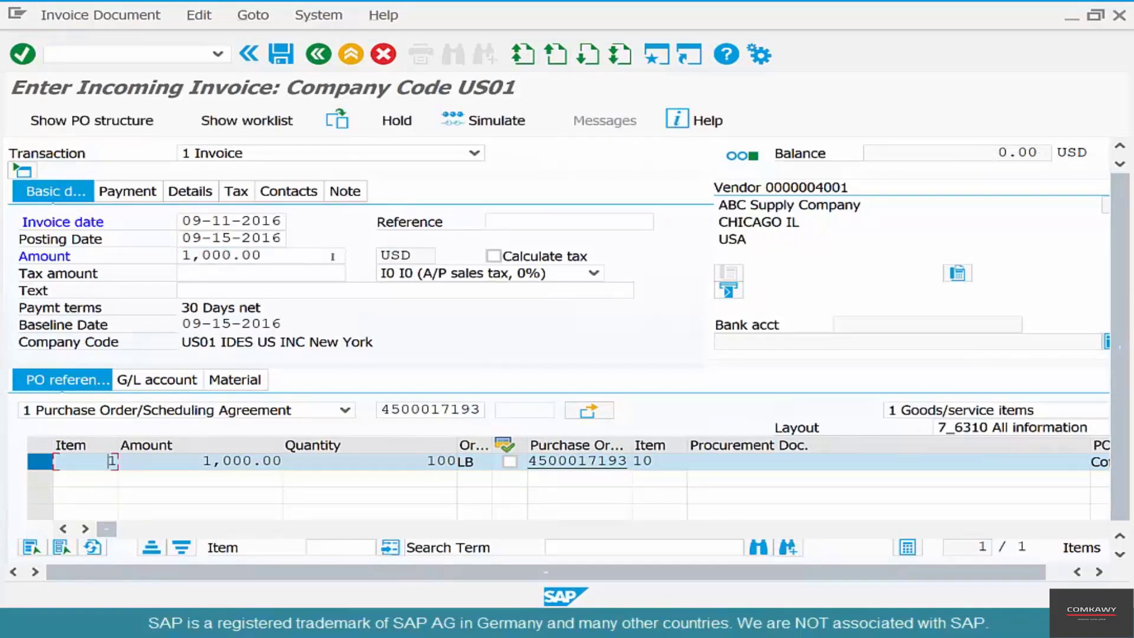
pyautogui.click(279, 57)
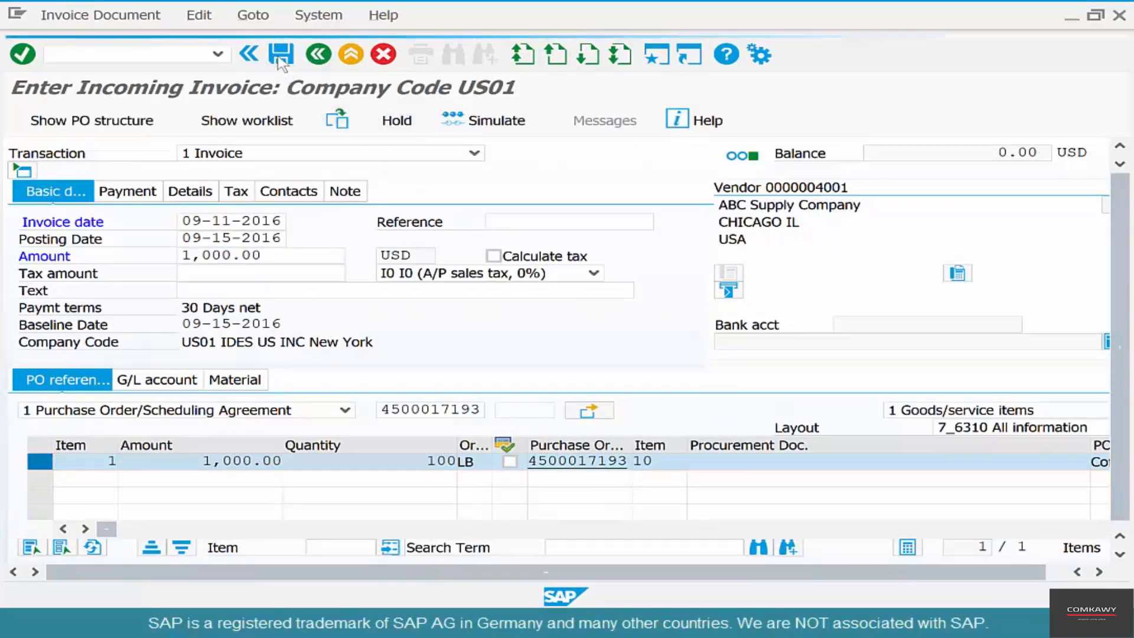
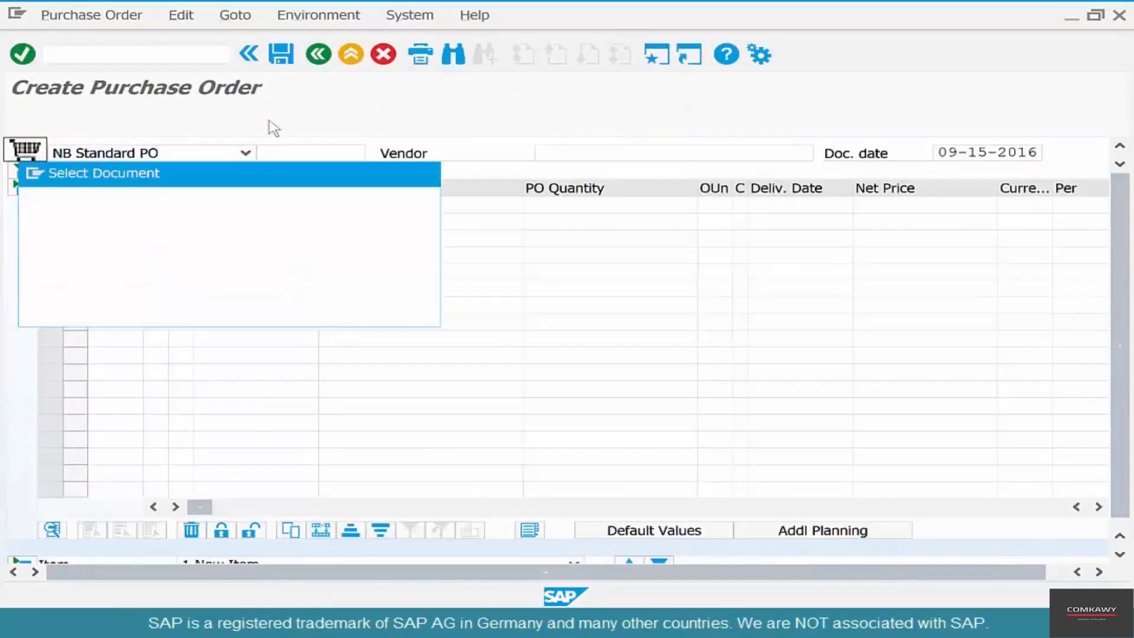
pyautogui.press('Return')
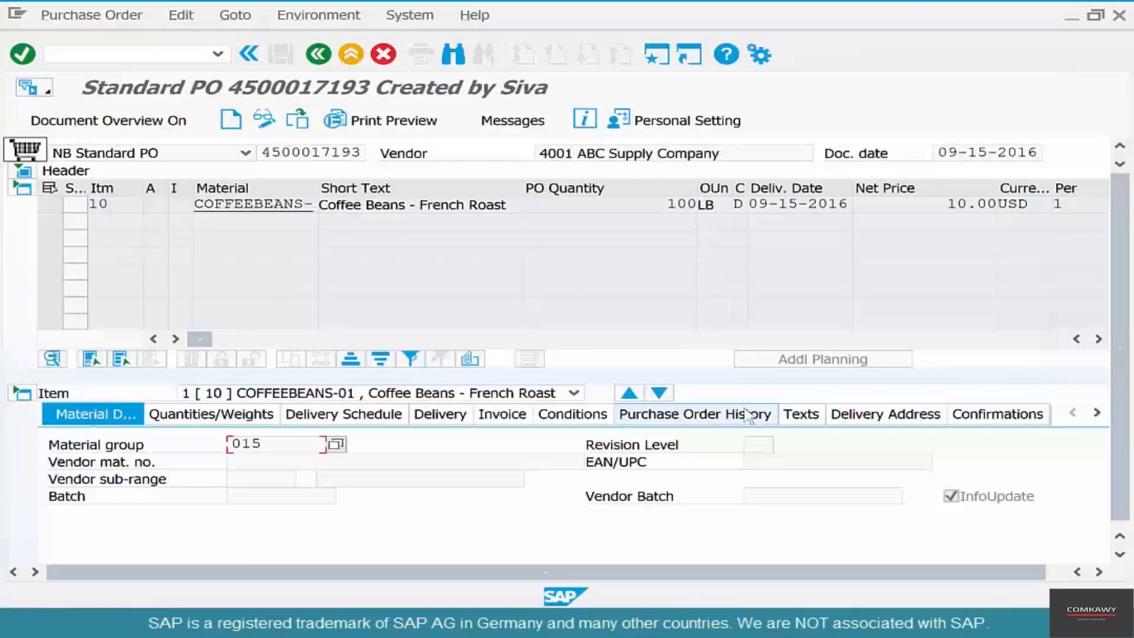
pyautogui.click(747, 415)
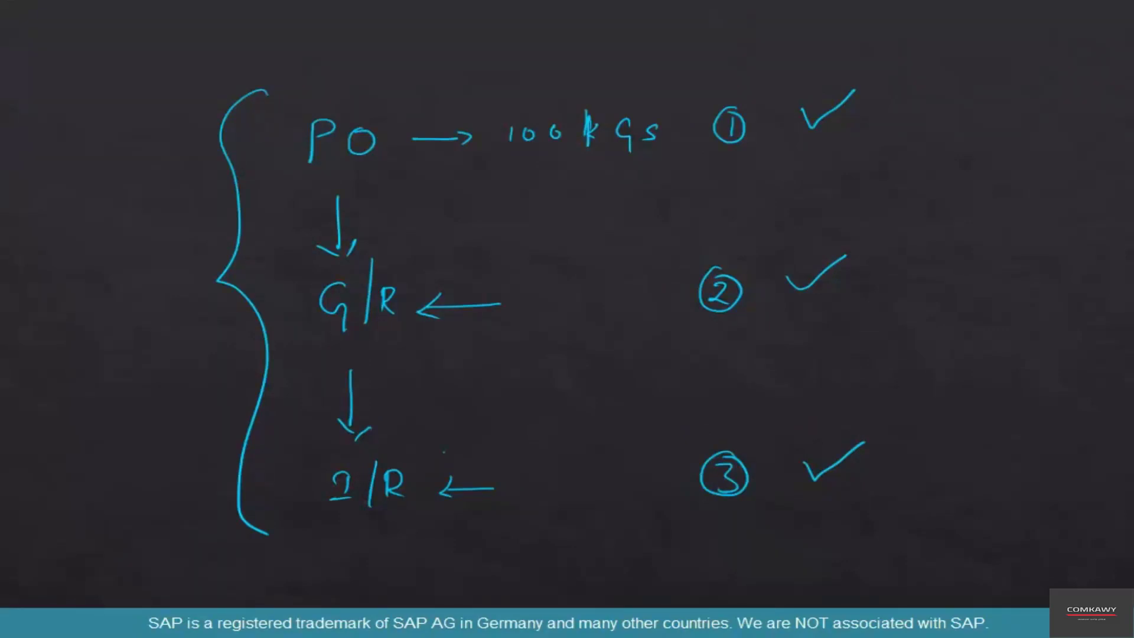
# Step: Draw an arrow from the G/R step and handwrite 'Return Delivery (MIGO)' beside it
pyautogui.moveTo(866, 278)
pyautogui.mouseDown()
pyautogui.moveTo(1073, 262)
pyautogui.moveTo(1041, 265)
pyautogui.moveTo(1058, 265)
pyautogui.moveTo(1101, 248)
pyautogui.mouseUp()
pyautogui.click(1105, 255)
pyautogui.moveTo(894, 202); pyautogui.dragTo(992, 208)
pyautogui.click(968, 209)
pyautogui.moveTo(1001, 206); pyautogui.dragTo(1022, 207)
pyautogui.moveTo(1028, 204); pyautogui.dragTo(1090, 208)
pyautogui.moveTo(1097, 197); pyautogui.dragTo(1085, 214)
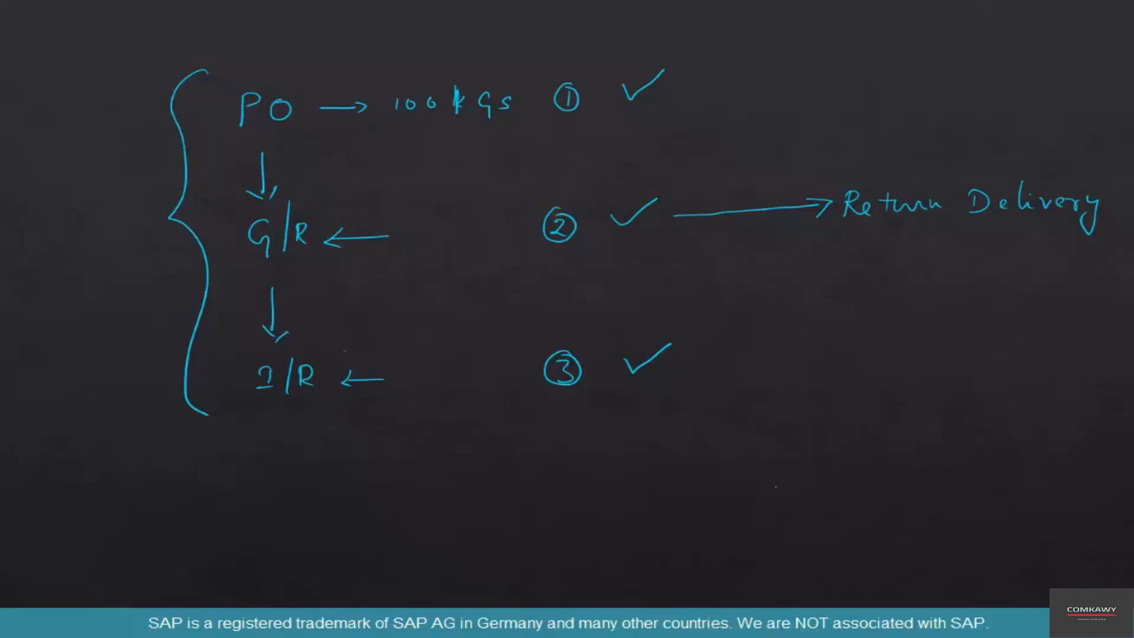
pyautogui.moveTo(1131, 176)
pyautogui.mouseDown()
pyautogui.moveTo(1128, 211)
pyautogui.moveTo(1110, 201)
pyautogui.mouseUp()
pyautogui.moveTo(1054, 173)
pyautogui.mouseDown()
pyautogui.moveTo(1057, 192)
pyautogui.moveTo(1082, 198)
pyautogui.moveTo(1103, 178)
pyautogui.mouseUp()
pyautogui.click(1111, 175)
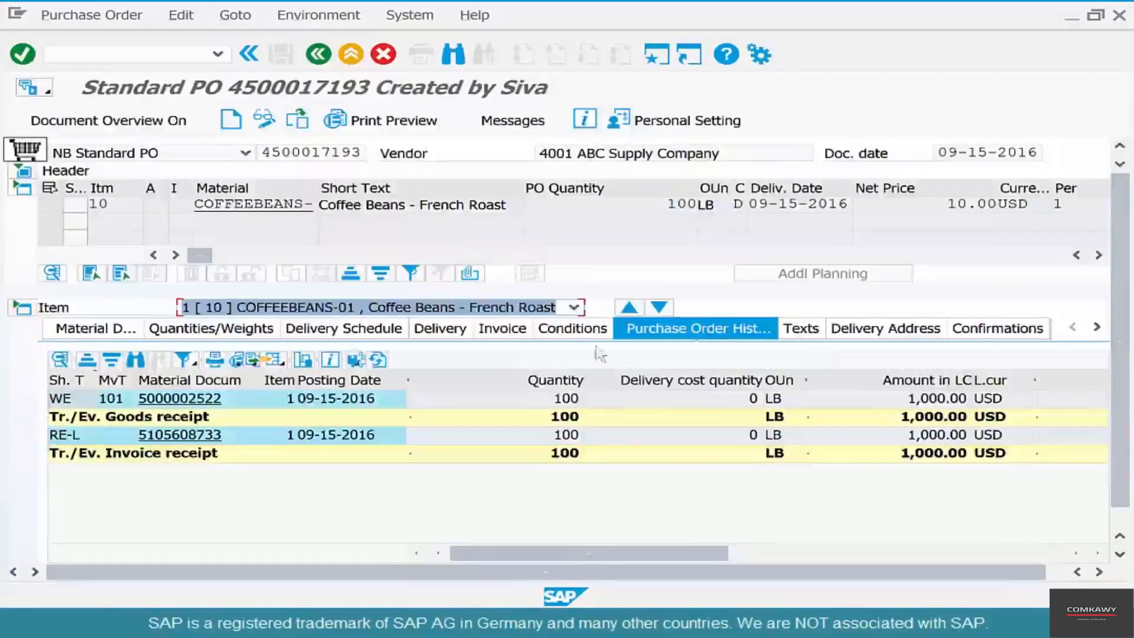
pyautogui.click(223, 401)
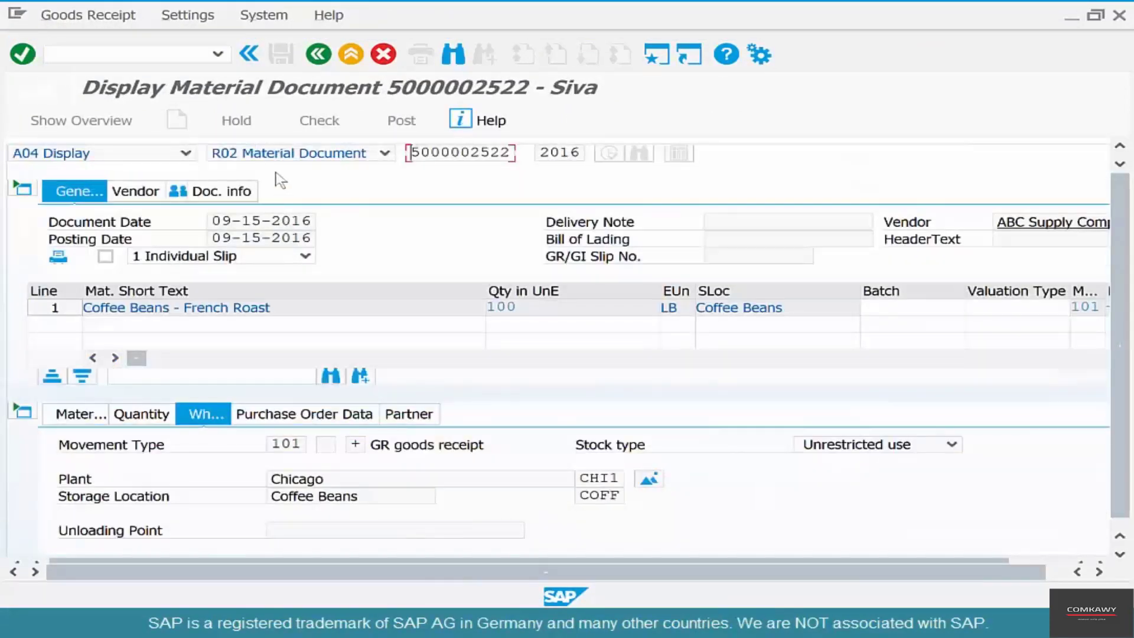
pyautogui.moveTo(414, 151); pyautogui.dragTo(529, 146)
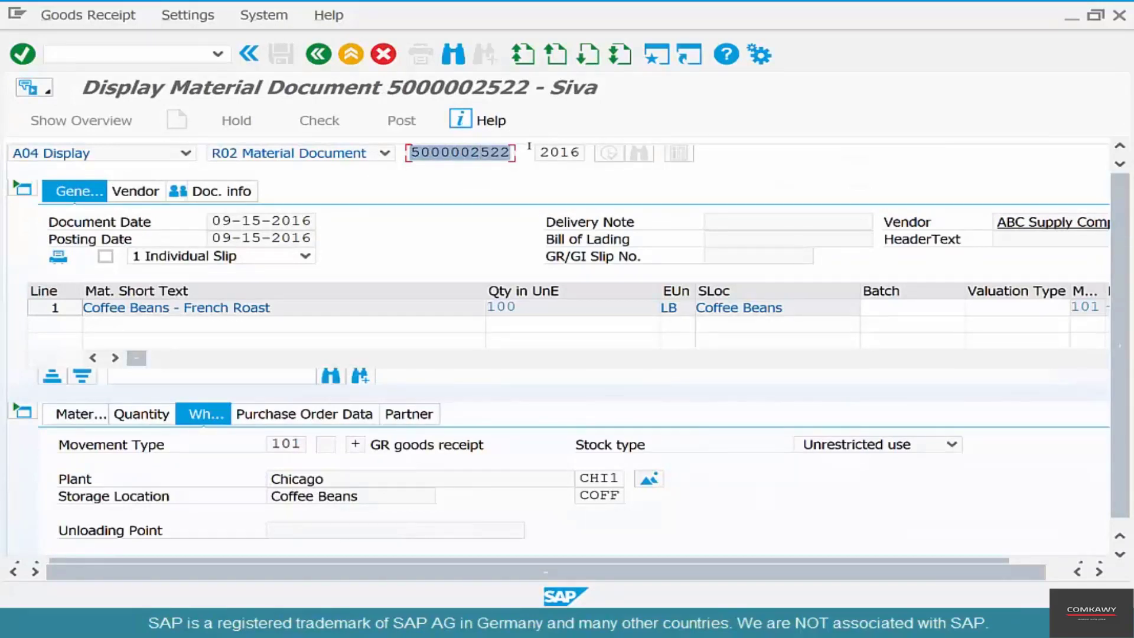
pyautogui.click(529, 145)
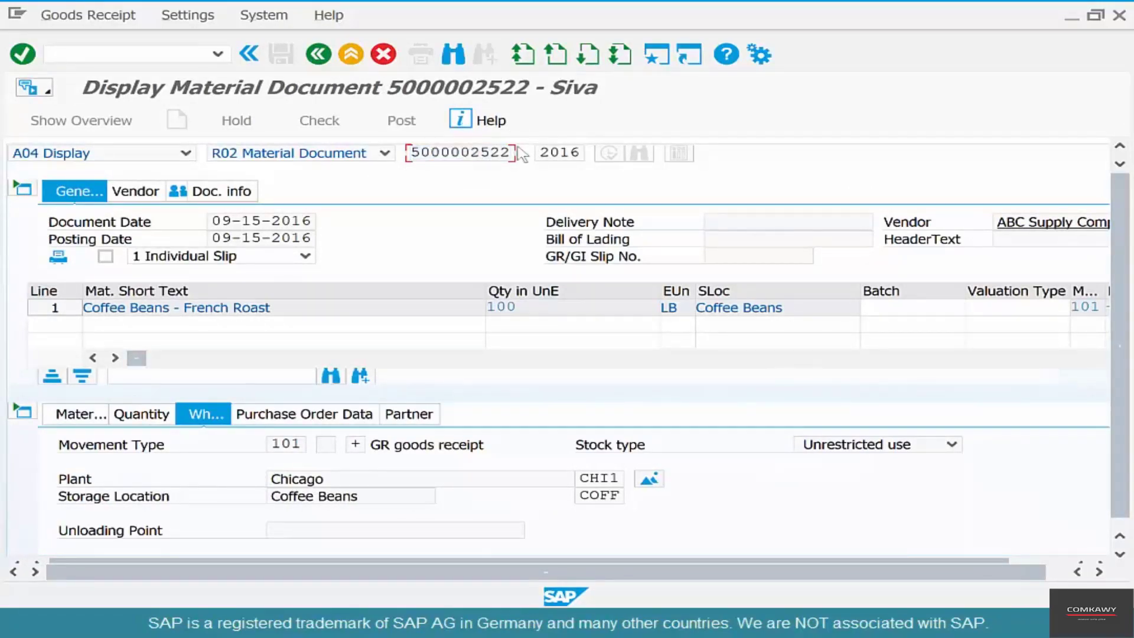
pyautogui.click(316, 53)
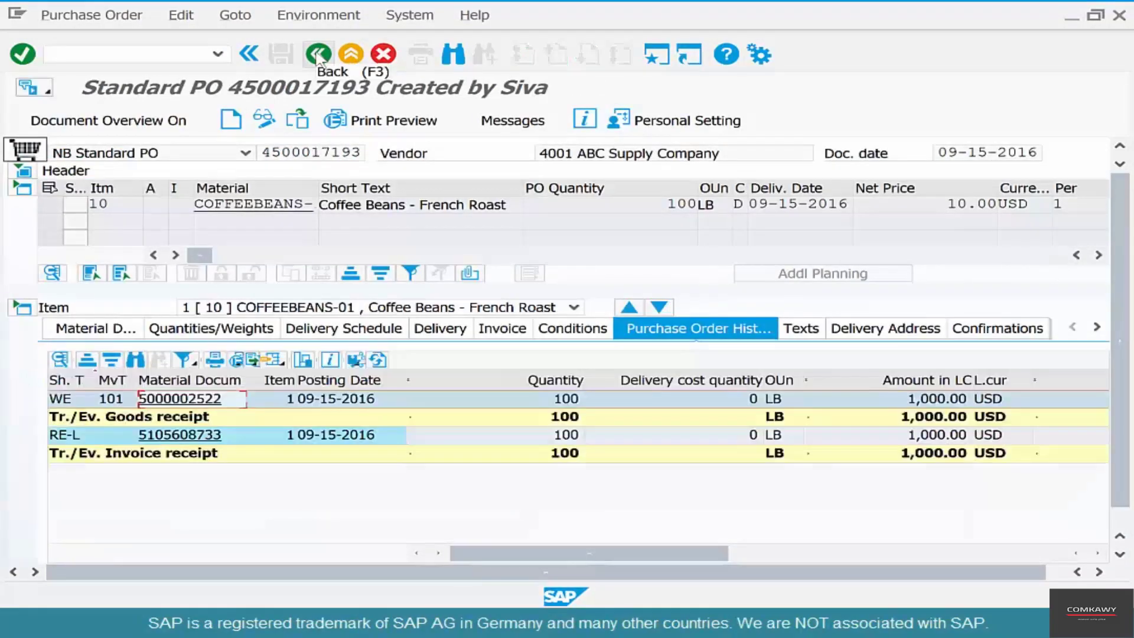
pyautogui.click(316, 54)
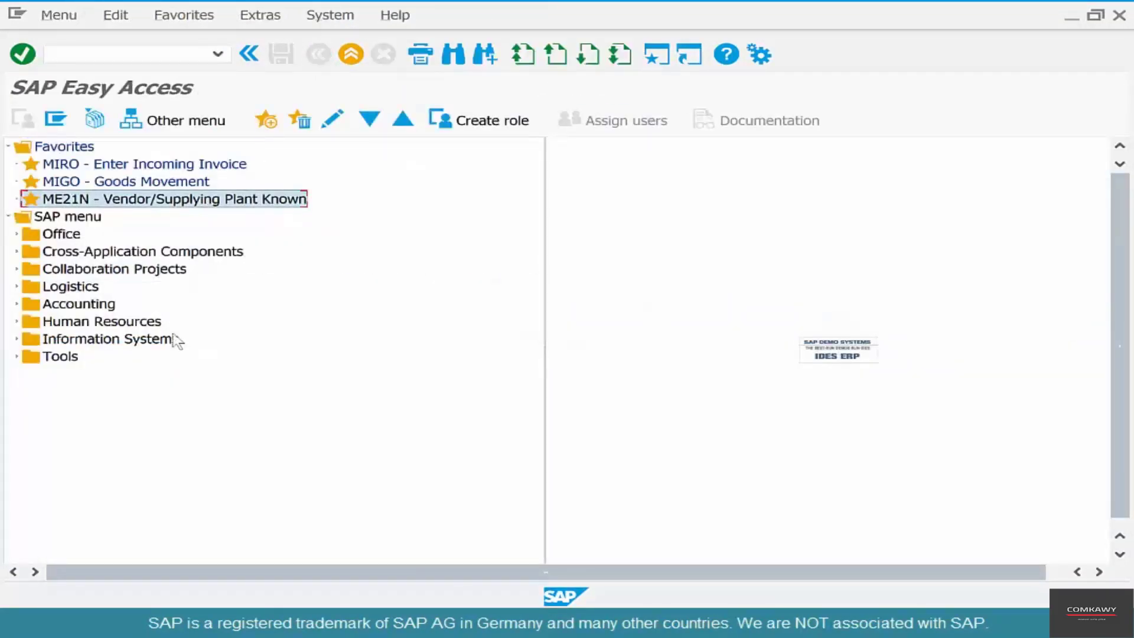
# Step: Start MIGO from Favorites and switch the action to A02 Return Delivery
pyautogui.doubleClick(187, 182)
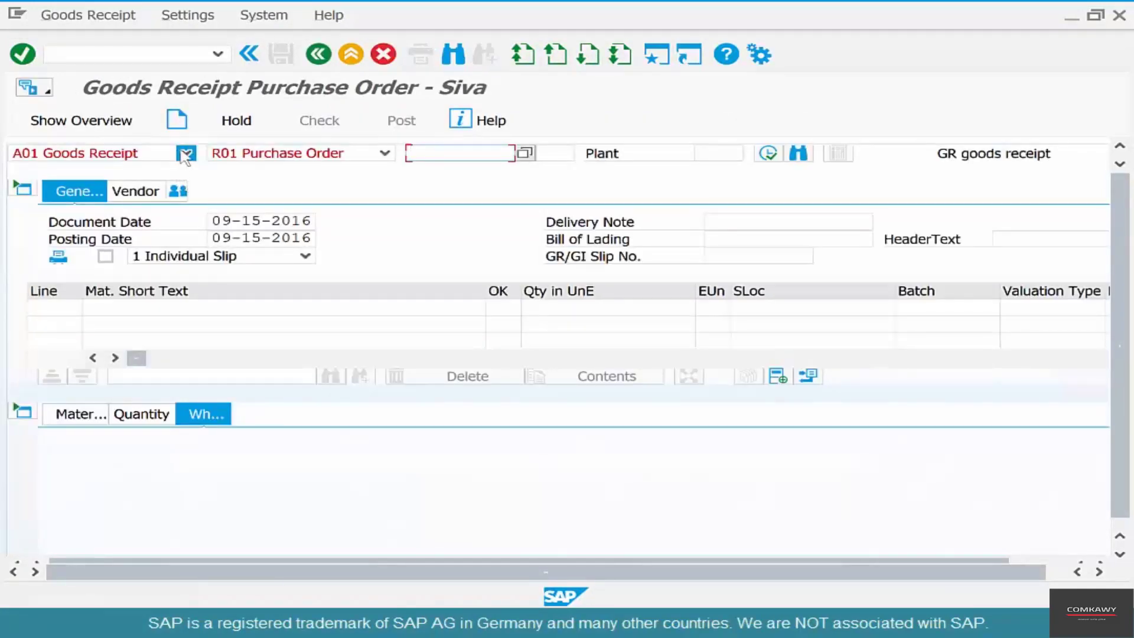
pyautogui.click(186, 153)
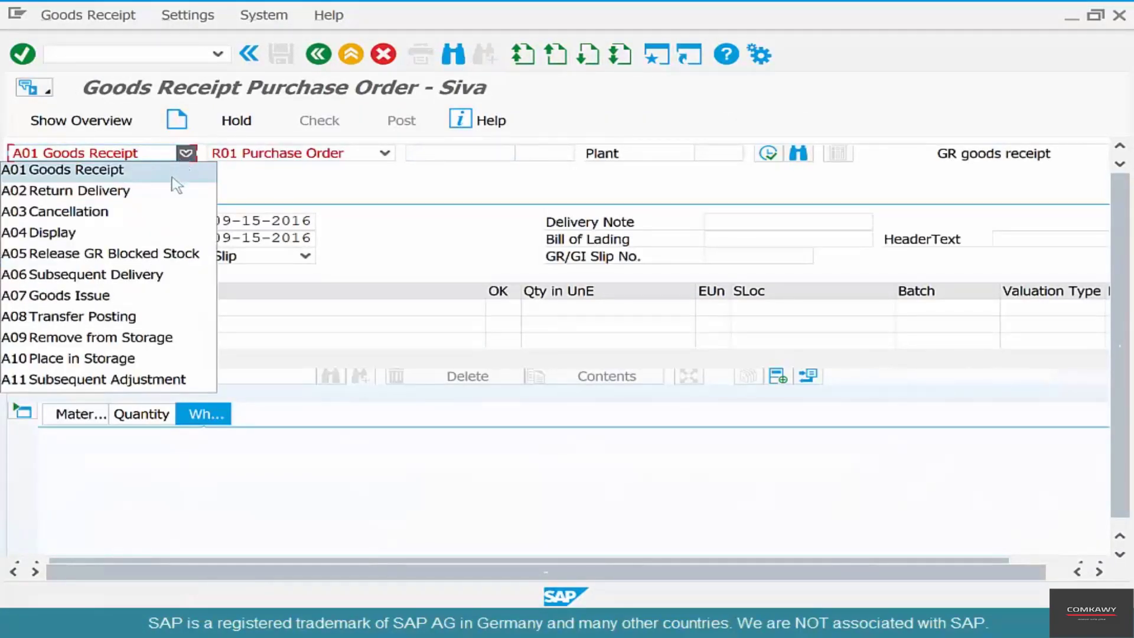
pyautogui.click(167, 197)
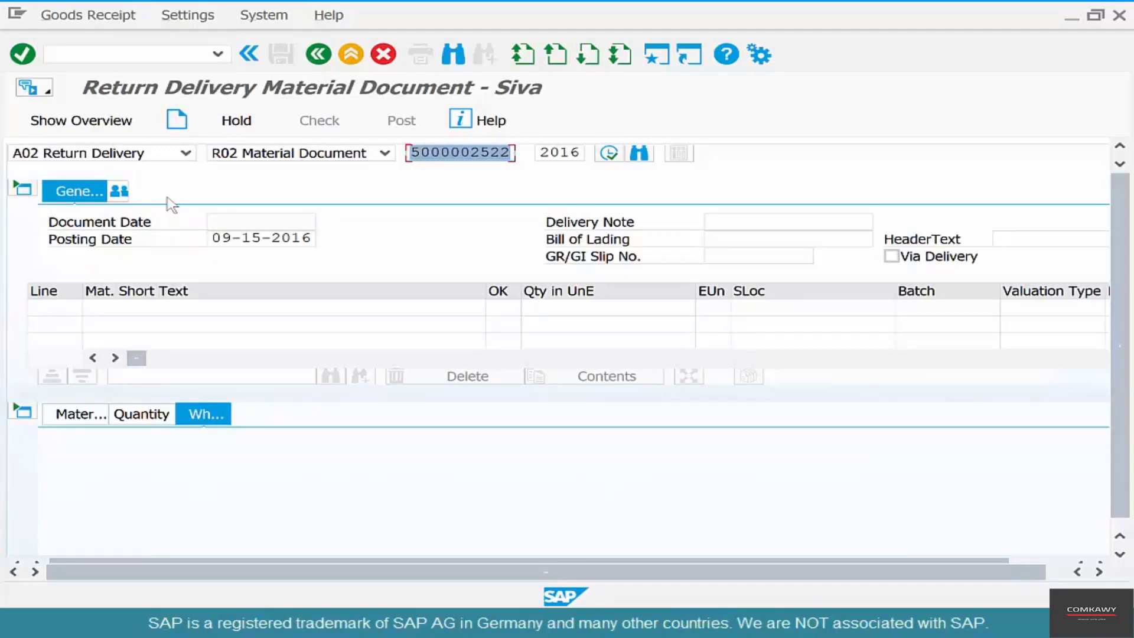
pyautogui.click(185, 153)
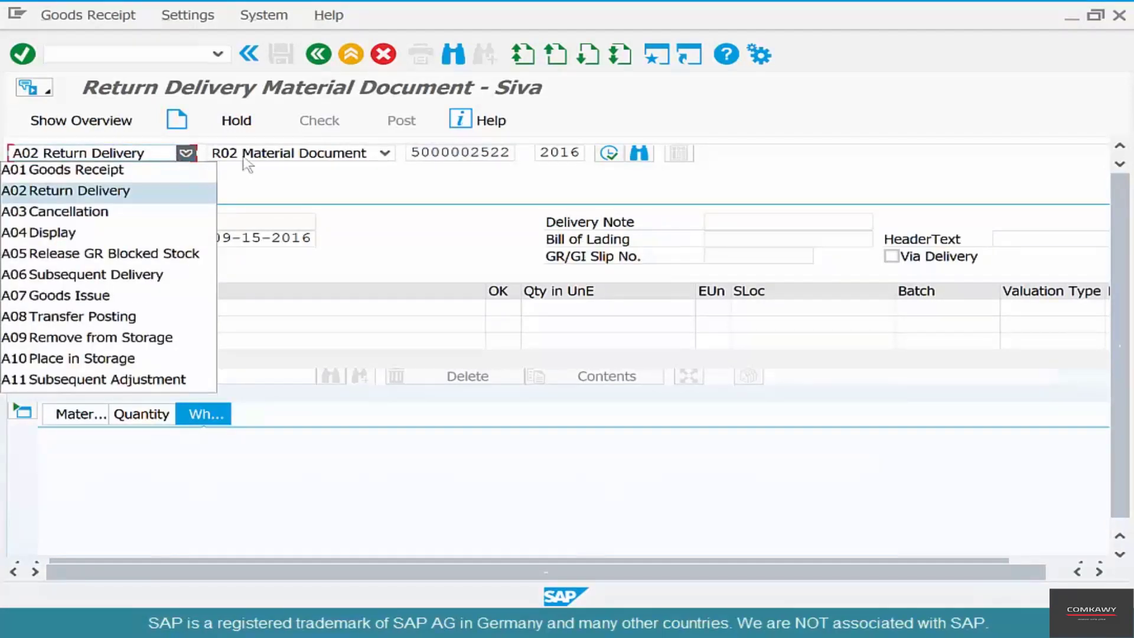
pyautogui.click(302, 156)
pyautogui.click(304, 157)
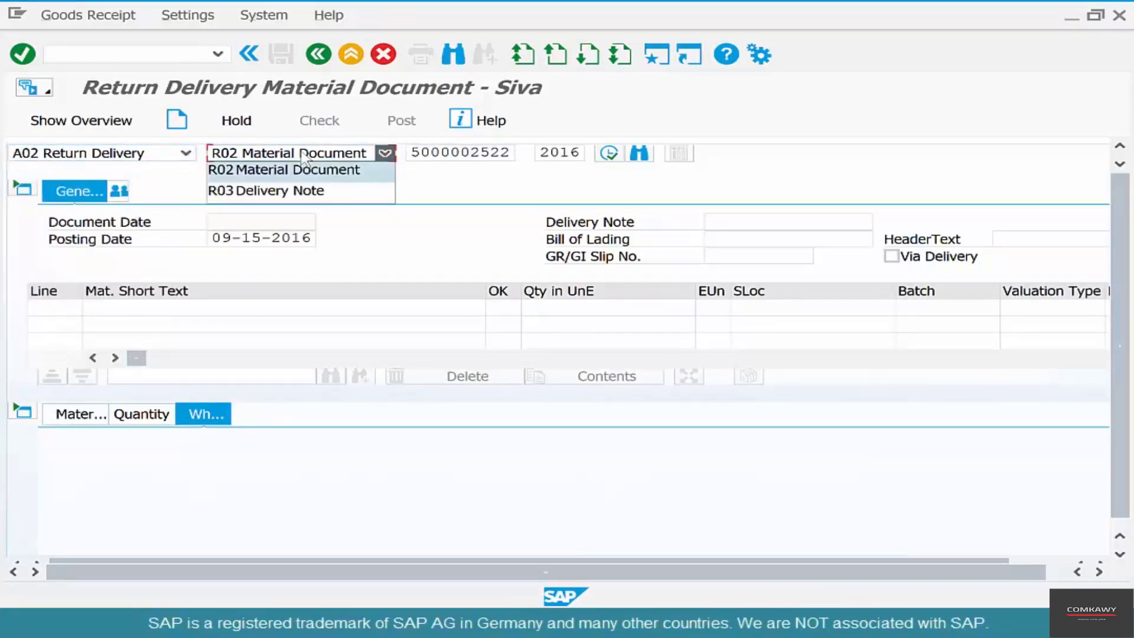
pyautogui.click(458, 180)
pyautogui.click(423, 152)
pyautogui.moveTo(413, 152); pyautogui.dragTo(566, 151)
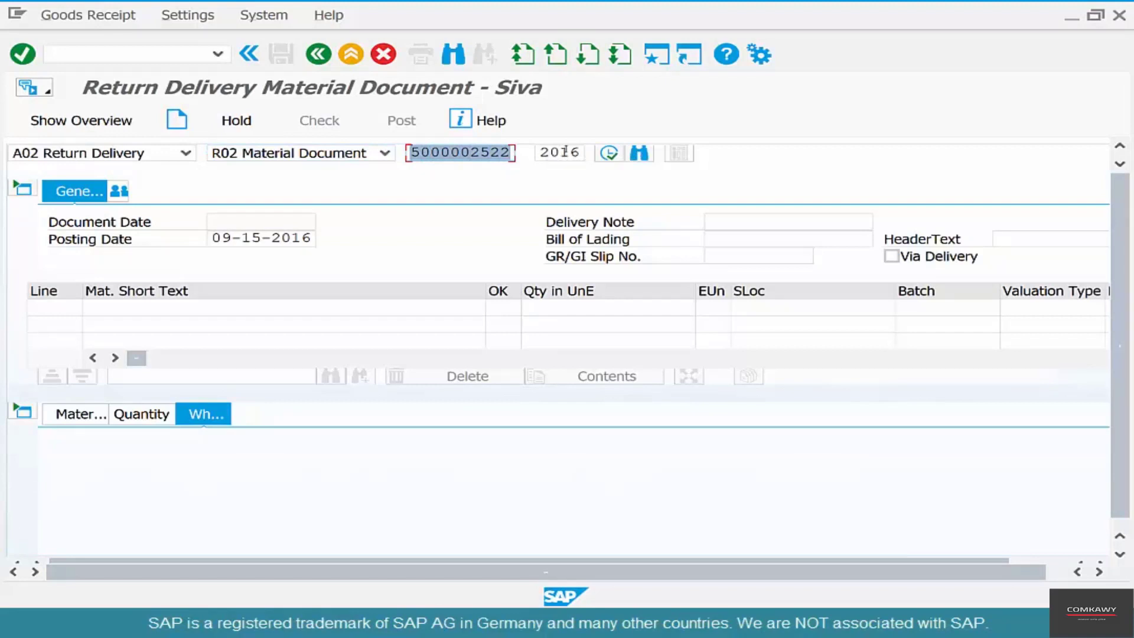
pyautogui.hotkey('ctrl', 'c')
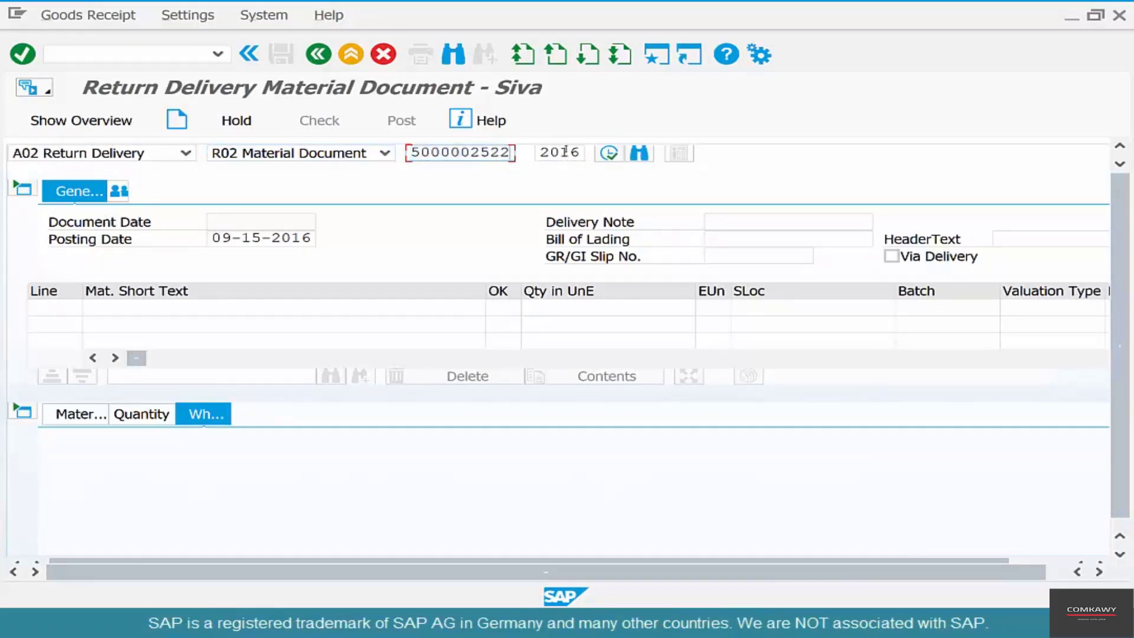
pyautogui.press('Return')
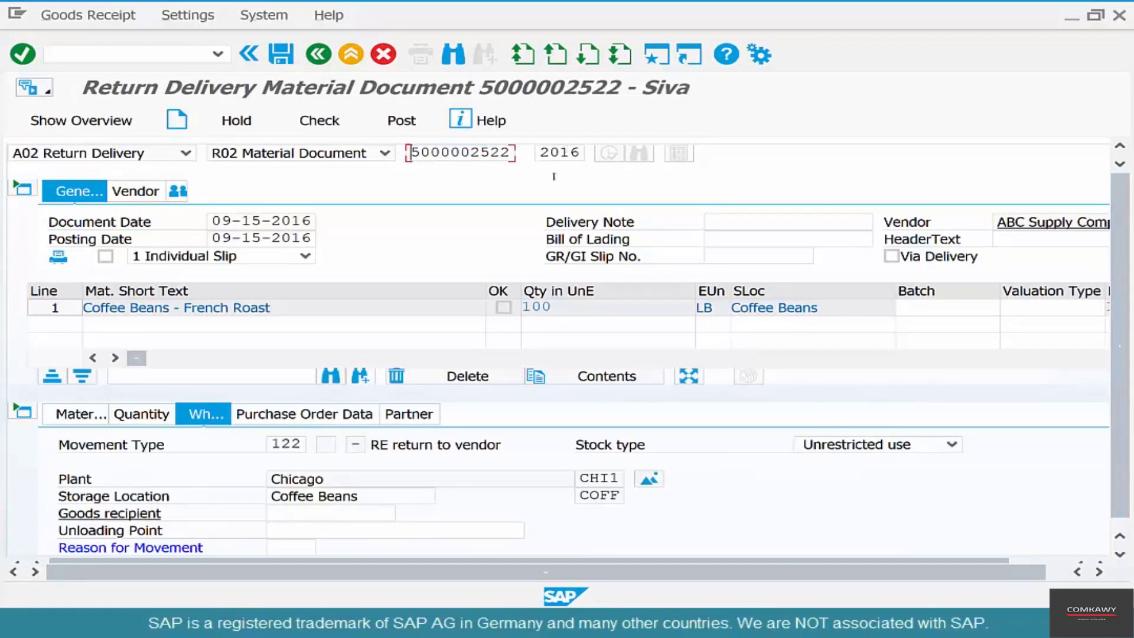
# Step: Change the return quantity from 100 to 50 LB in Qty in Unit of Entry
pyautogui.doubleClick(535, 306)
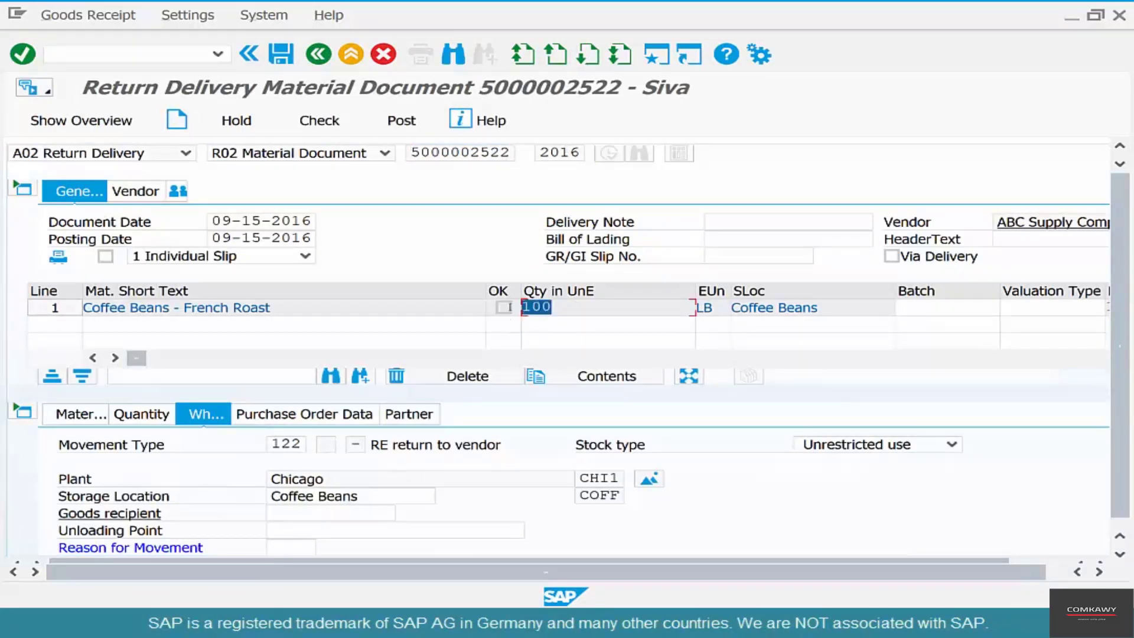
pyautogui.click(588, 309)
pyautogui.click(148, 420)
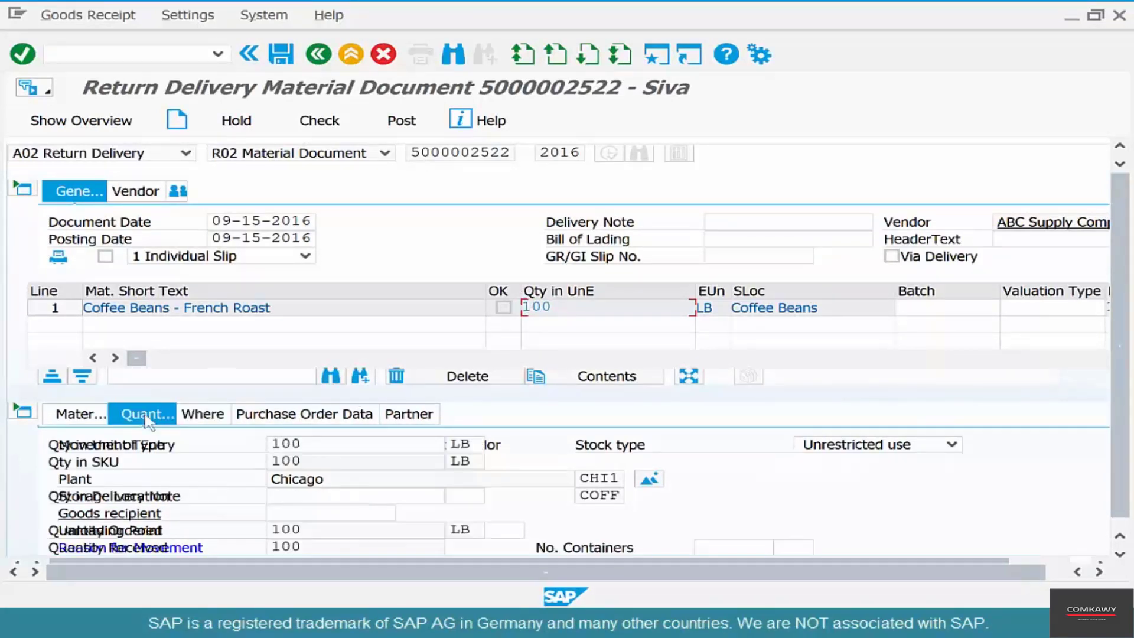
pyautogui.click(323, 446)
pyautogui.hotkey('shift', 'Home')
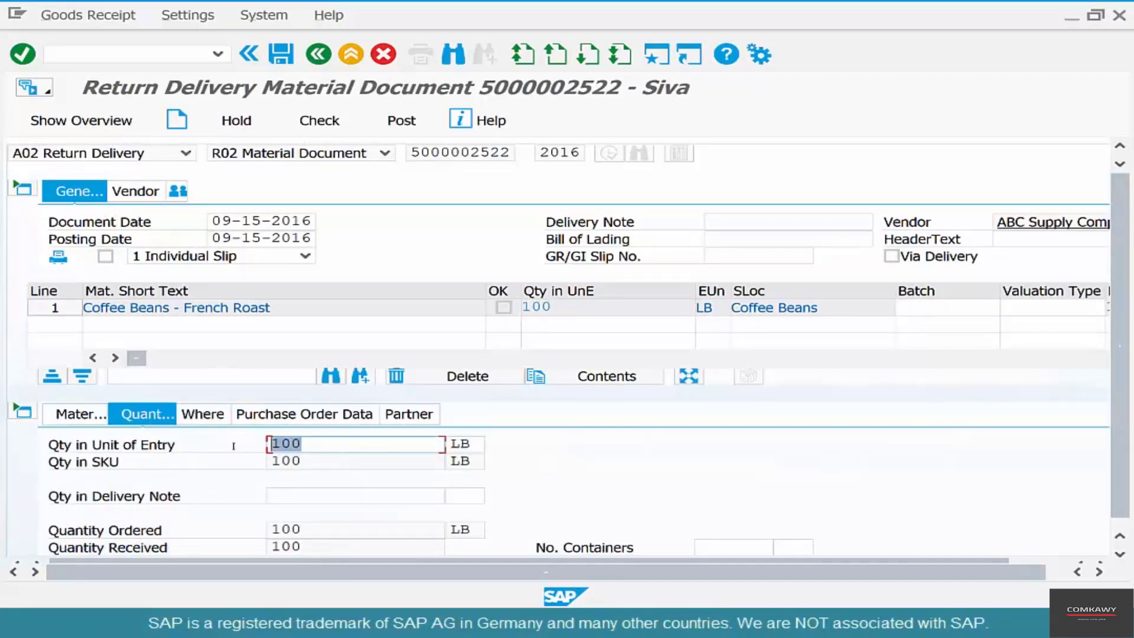
pyautogui.write('50')
pyautogui.press('Return')
# Step: Attempt to post the return, which fails for a missing Reason for Movement
pyautogui.scroll(-1, 555, 363)
pyautogui.scroll(-1, 553, 366)
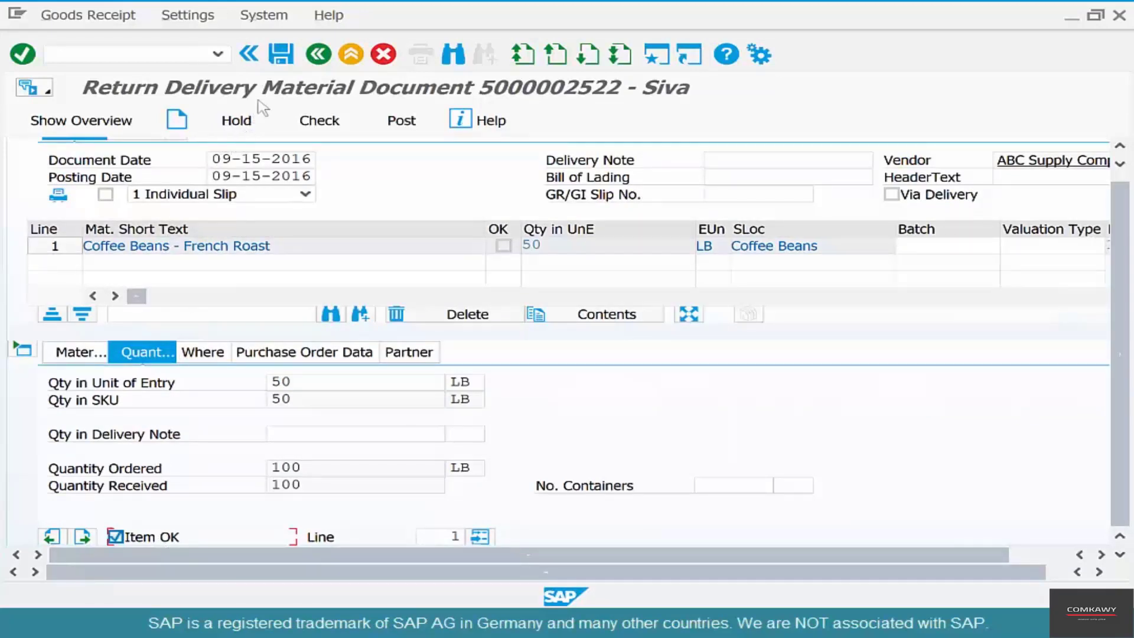
pyautogui.click(283, 62)
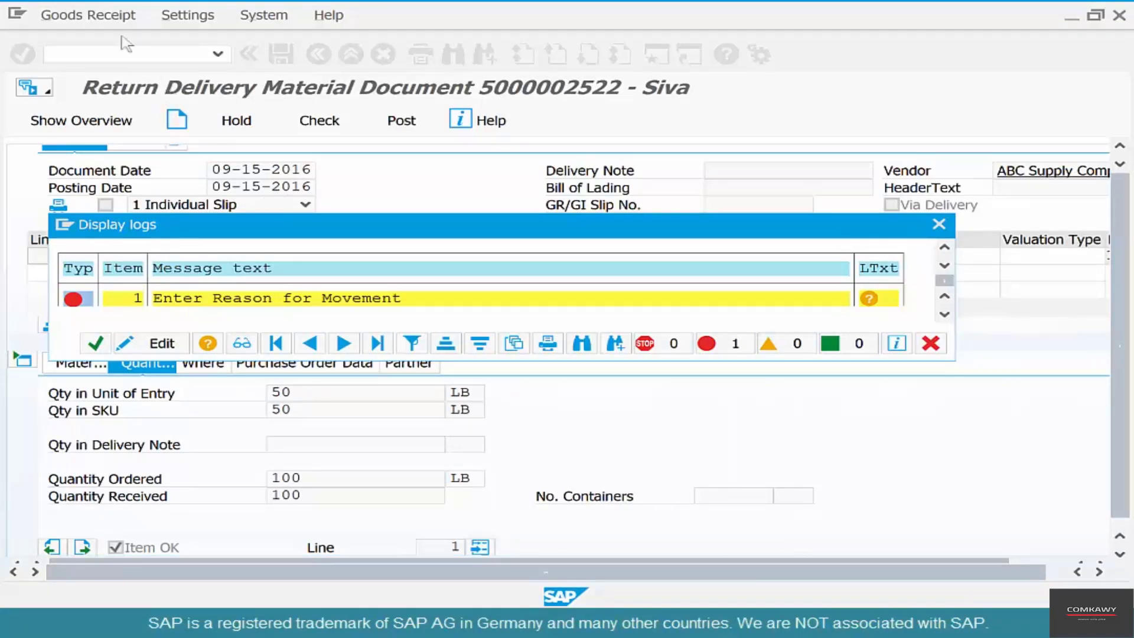
# Step: Set Reason for Movement to 0003 Damaged and post the 50 LB return
pyautogui.press('Return')
pyautogui.click(204, 352)
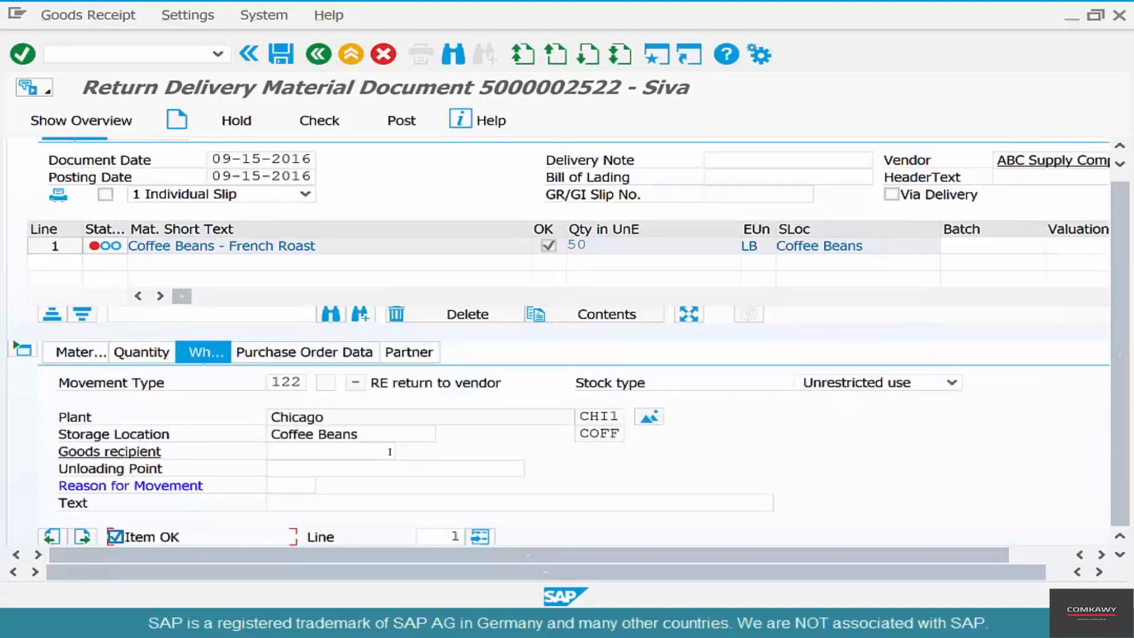
pyautogui.click(296, 485)
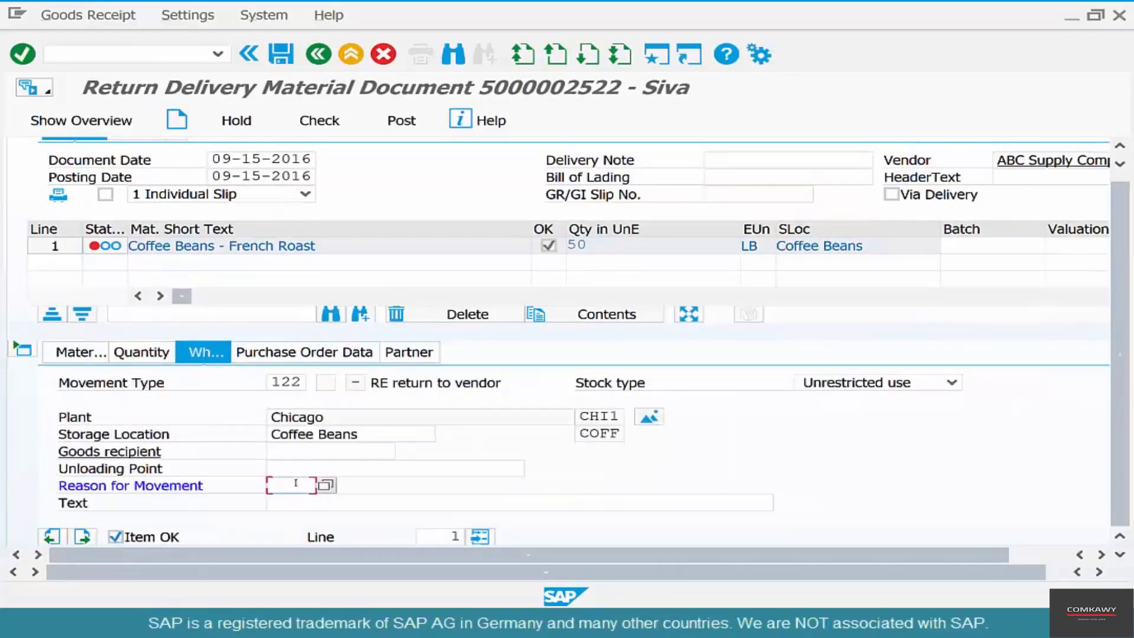
pyautogui.click(326, 486)
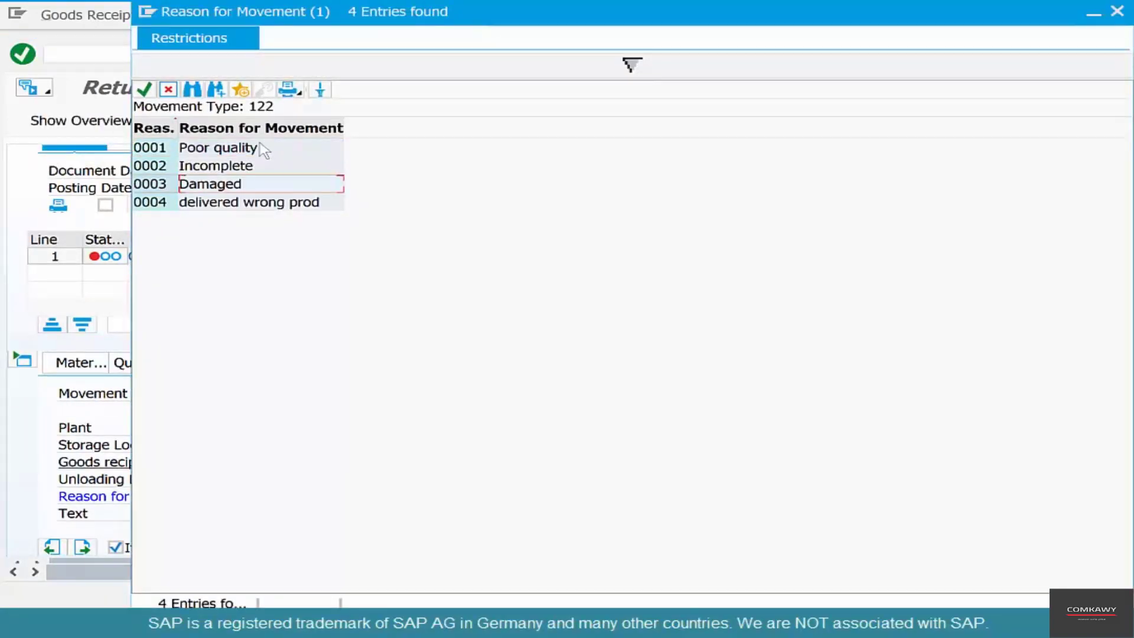
pyautogui.click(275, 185)
pyautogui.doubleClick(274, 185)
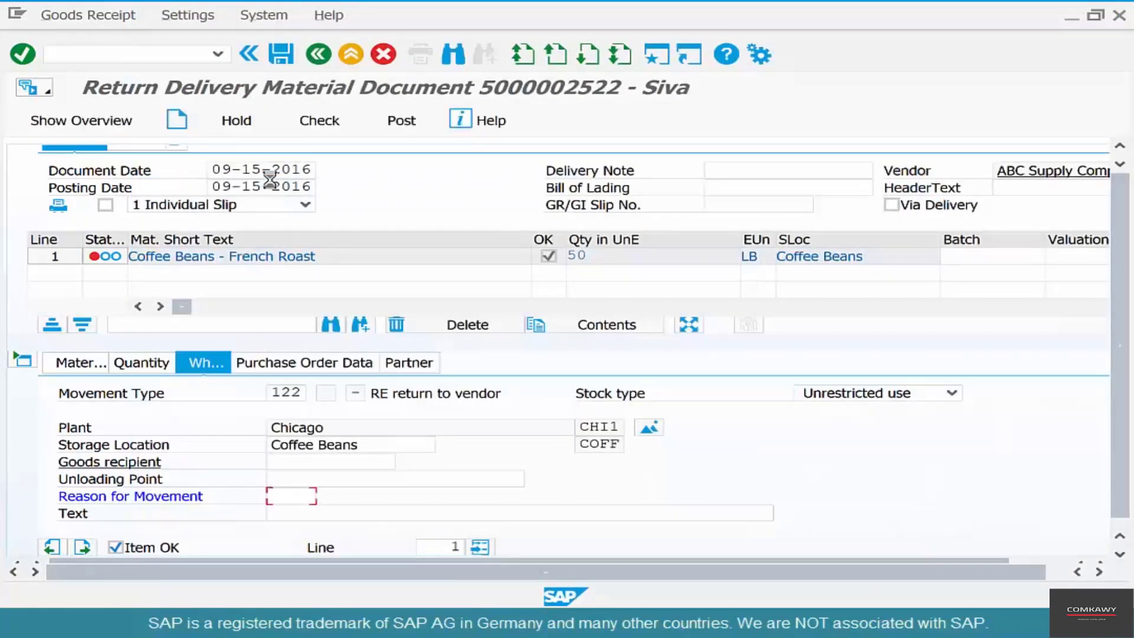
pyautogui.click(277, 54)
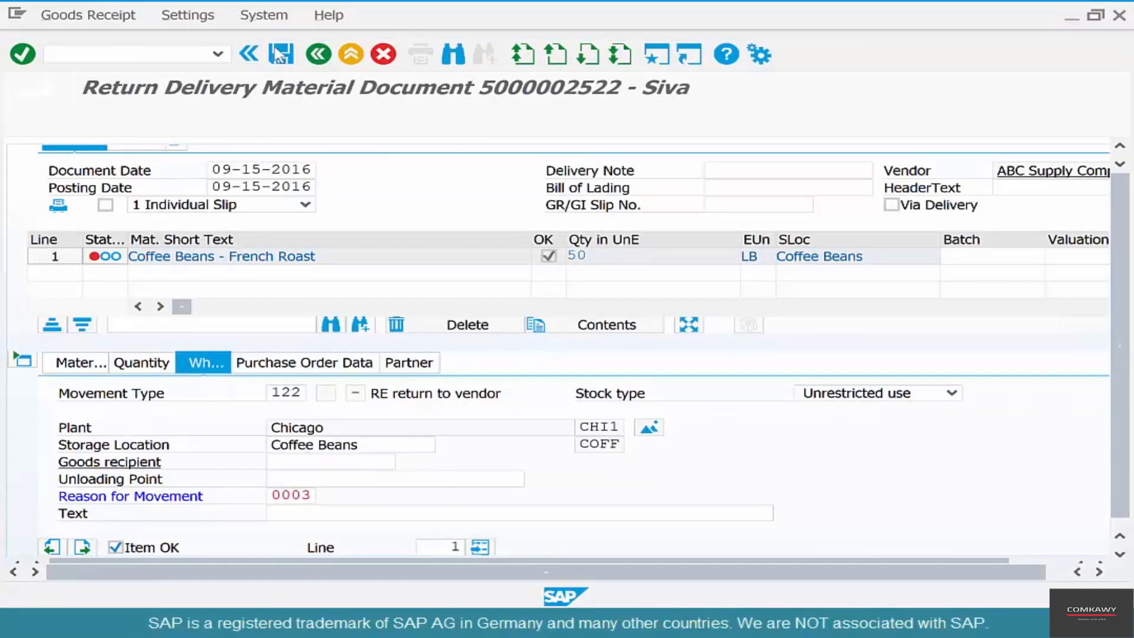
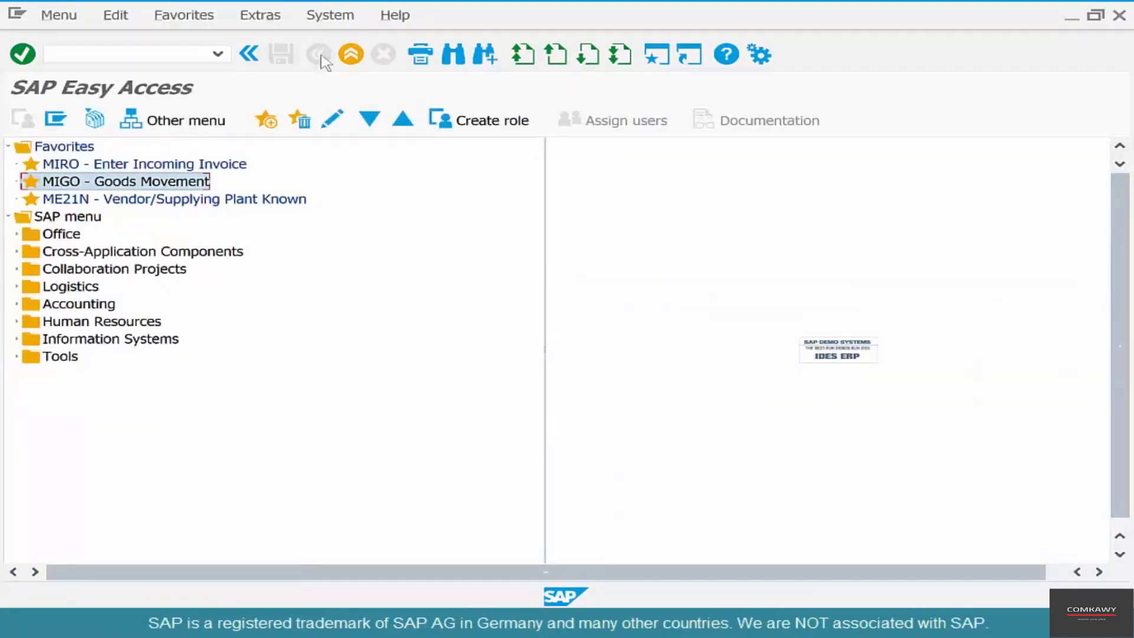
# Step: On the Returns slide, tick MIGO, draw an arrow down from Return Delivery and write 'Credit Memo'
pyautogui.hotkey('alt', 'Tab')
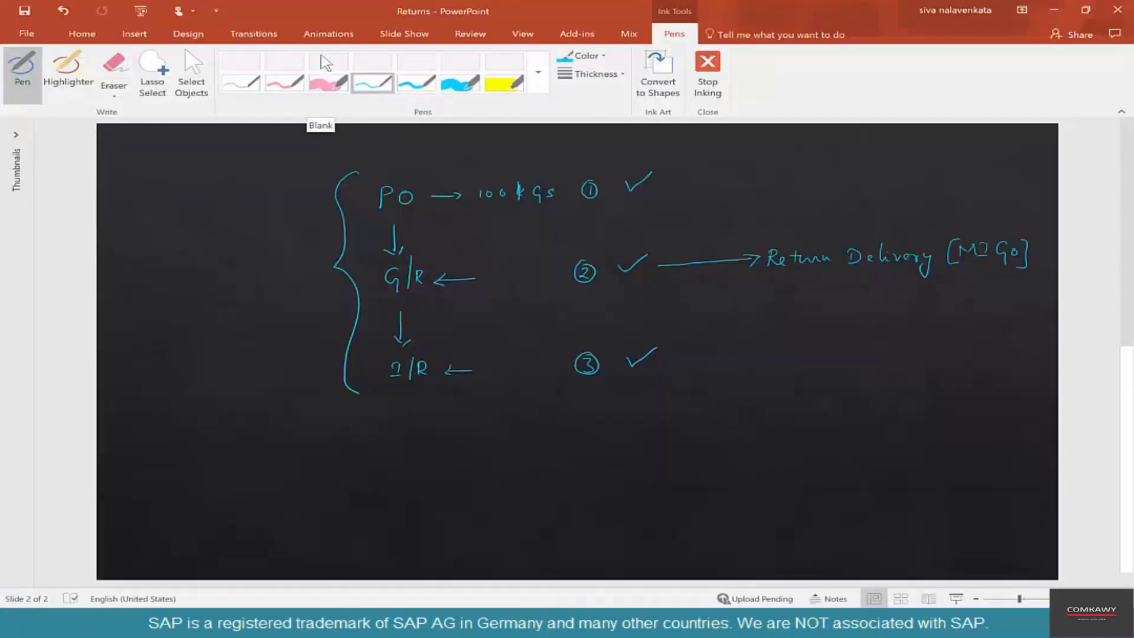
pyautogui.moveTo(998, 227); pyautogui.dragTo(1018, 219)
pyautogui.moveTo(832, 281); pyautogui.dragTo(830, 311)
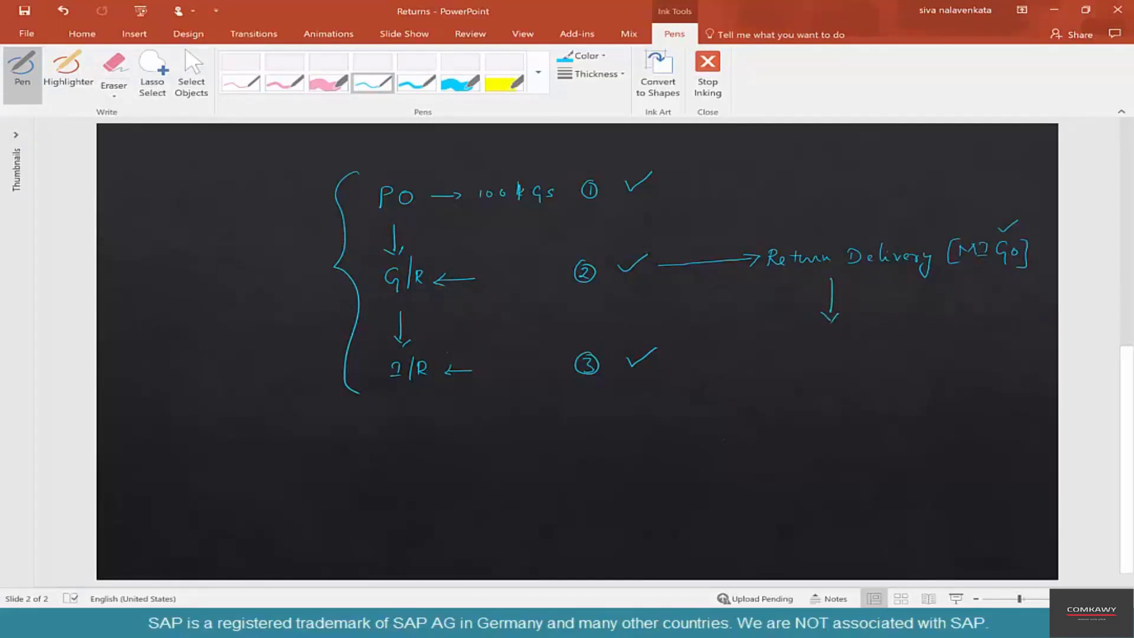
pyautogui.moveTo(782, 340)
pyautogui.mouseDown()
pyautogui.moveTo(775, 358)
pyautogui.moveTo(830, 343)
pyautogui.mouseUp()
pyautogui.moveTo(854, 357); pyautogui.dragTo(919, 350)
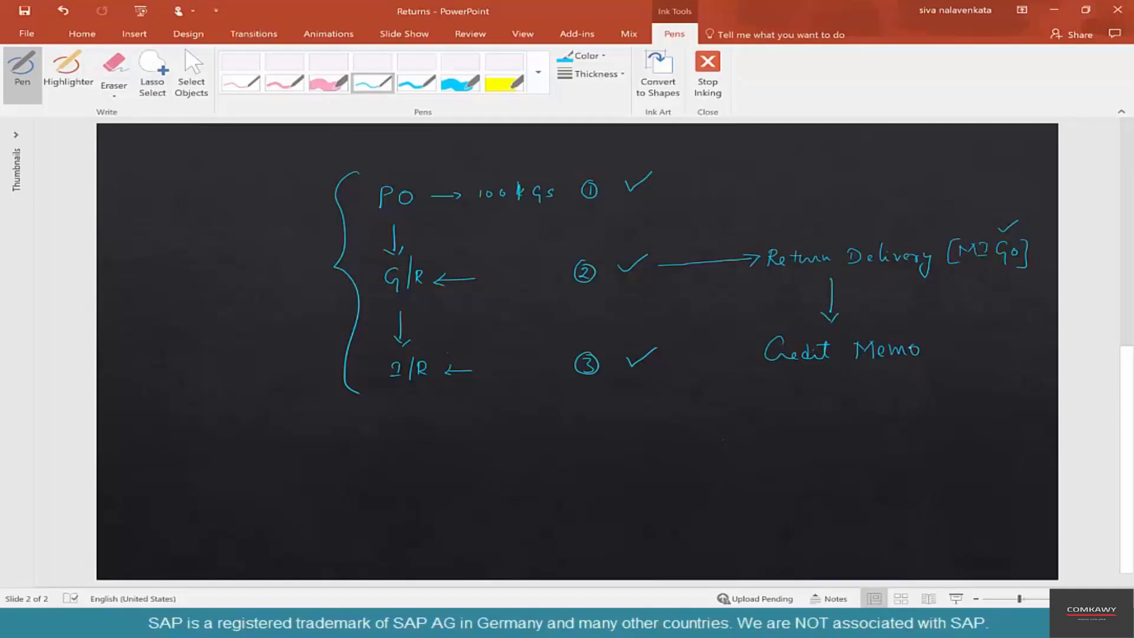
pyautogui.hotkey('alt', 'Tab')
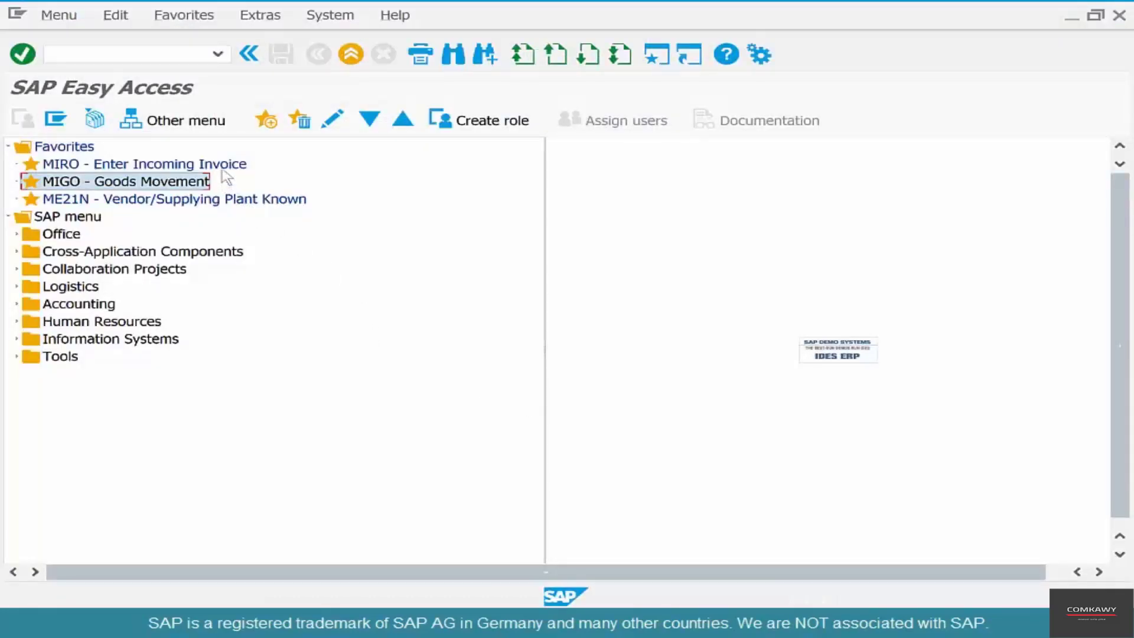
# Step: Start a MIRO credit memo and recall 09-11-2016 from history as the invoice date
pyautogui.doubleClick(226, 166)
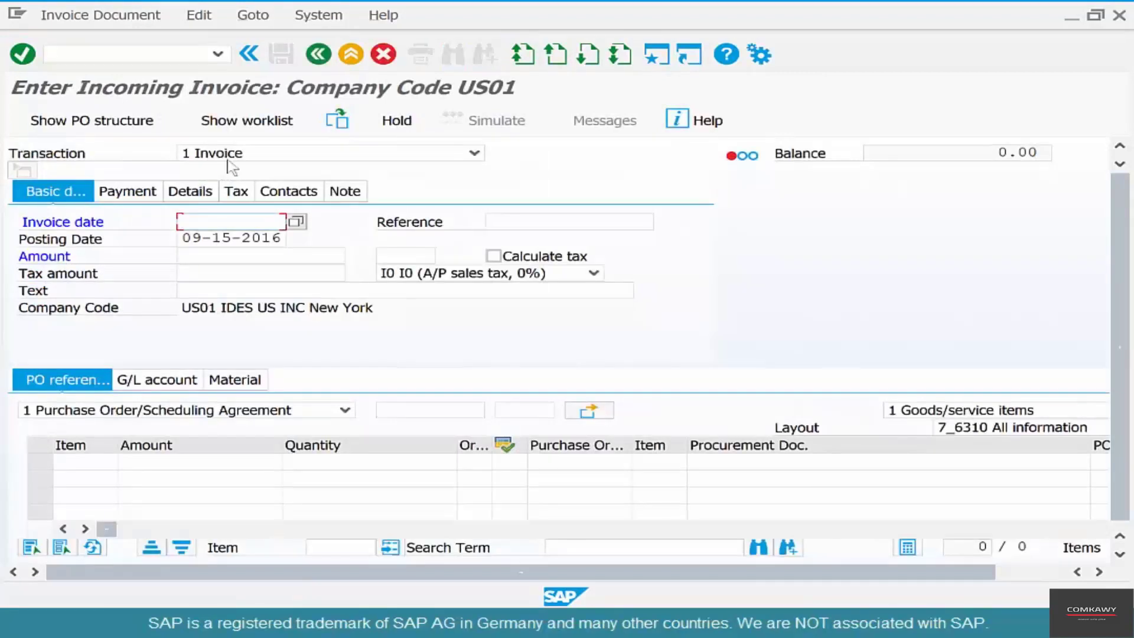
pyautogui.click(278, 157)
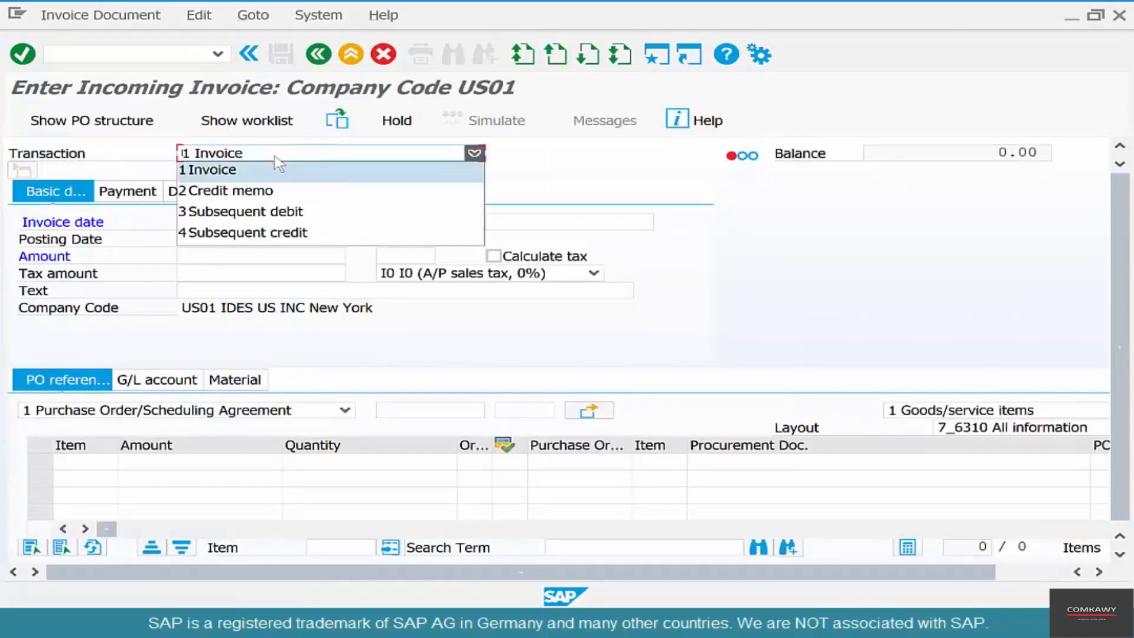
pyautogui.click(272, 197)
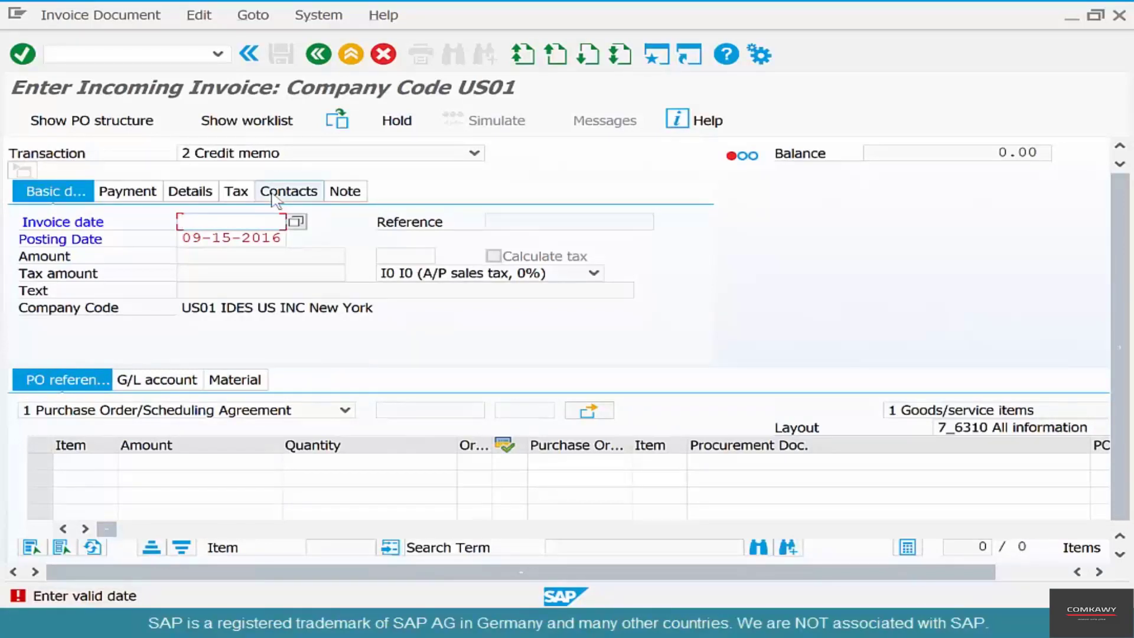
pyautogui.press('BackSpace')
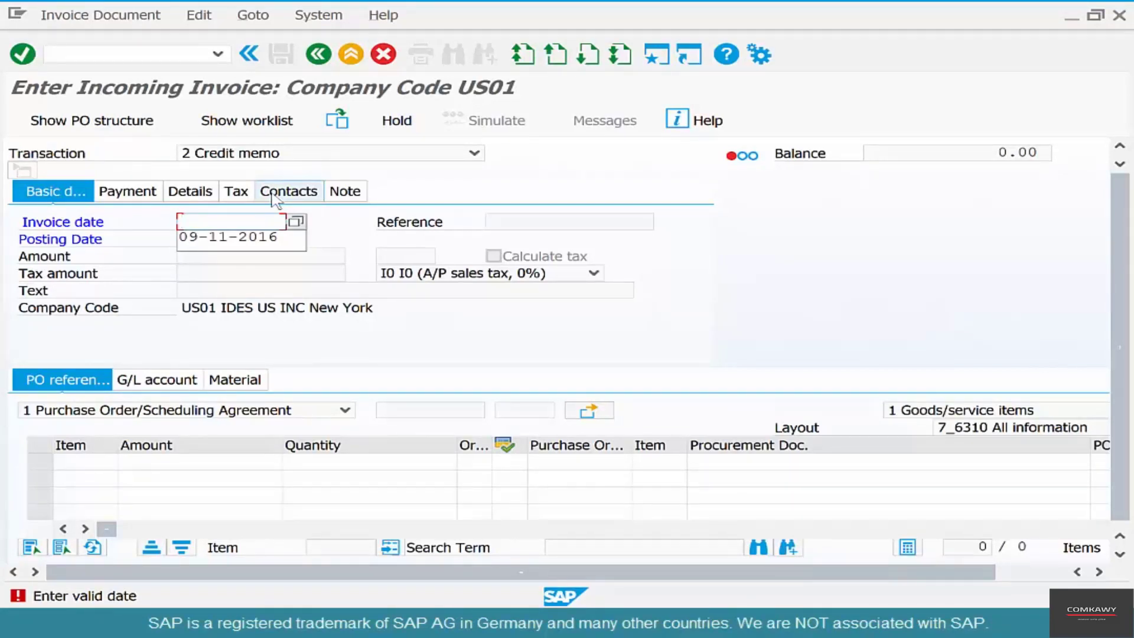
pyautogui.press('Down')
pyautogui.press('Return')
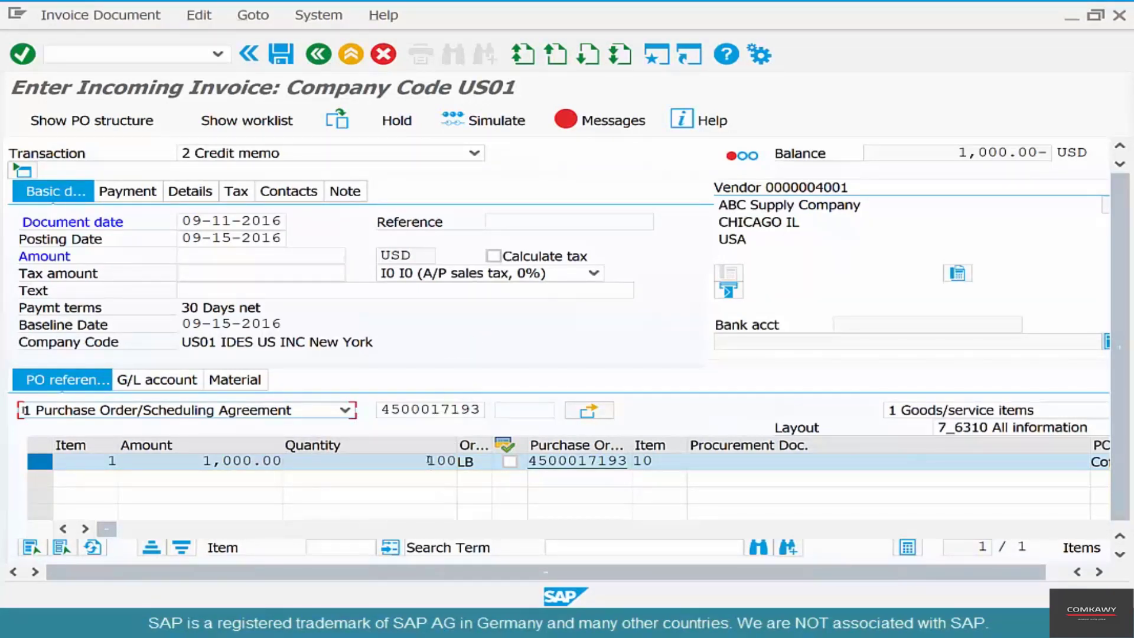
# Step: Change the credit memo item quantity from 100 to 50 LB, leaving the amount at 1,000.00
pyautogui.doubleClick(453, 460)
pyautogui.write('50')
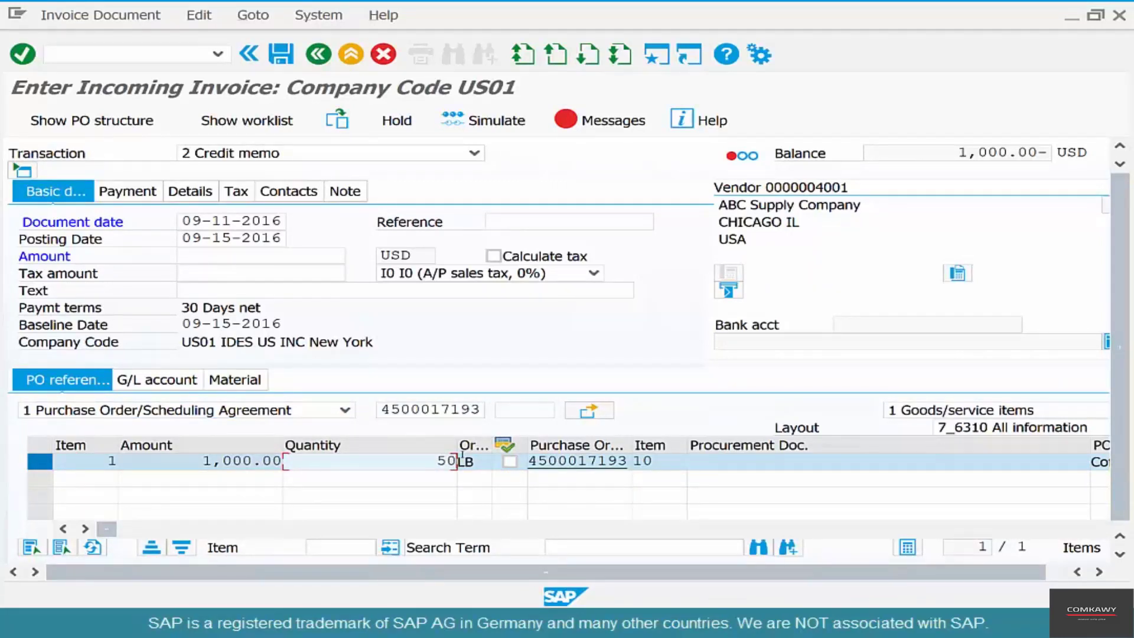
pyautogui.press('Return')
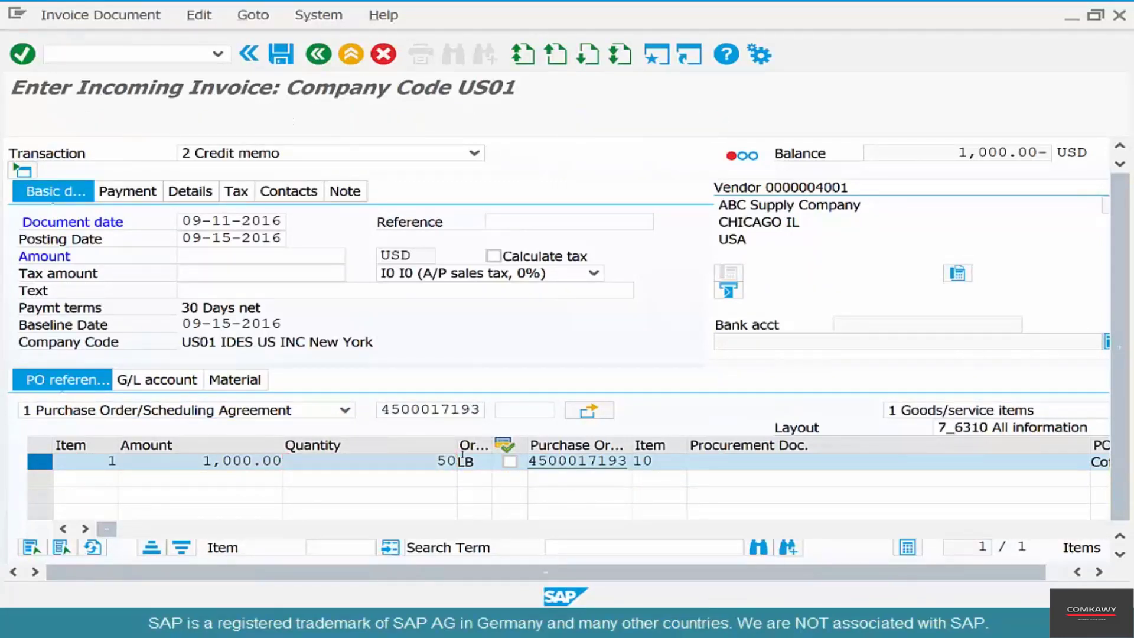
pyautogui.doubleClick(242, 461)
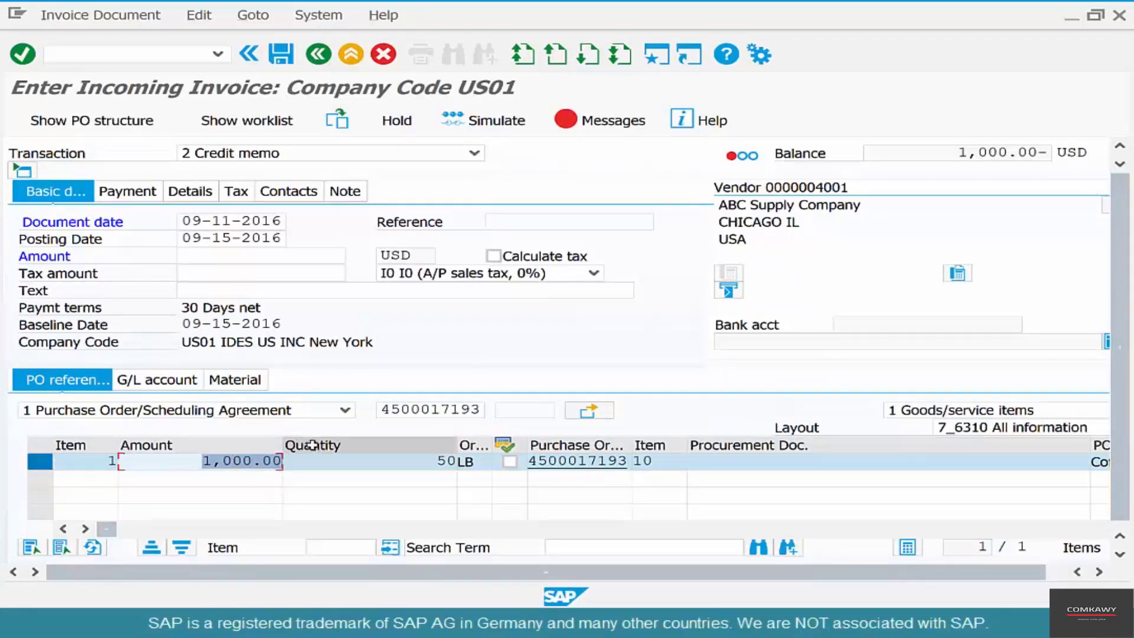
pyautogui.click(437, 460)
pyautogui.doubleClick(440, 460)
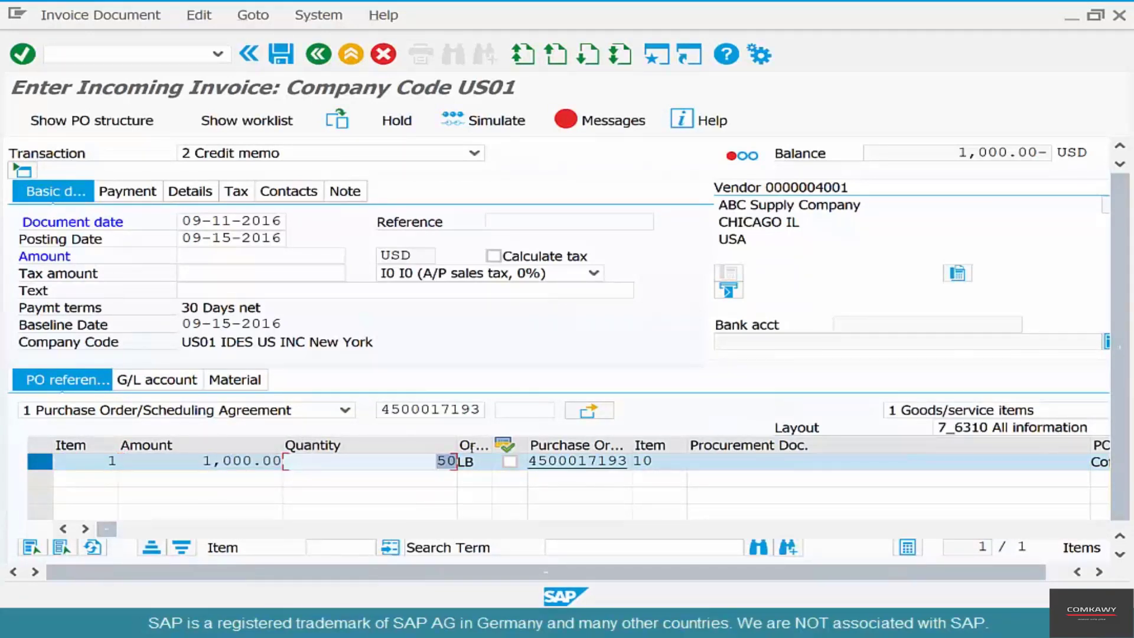
pyautogui.moveTo(193, 461); pyautogui.dragTo(290, 460)
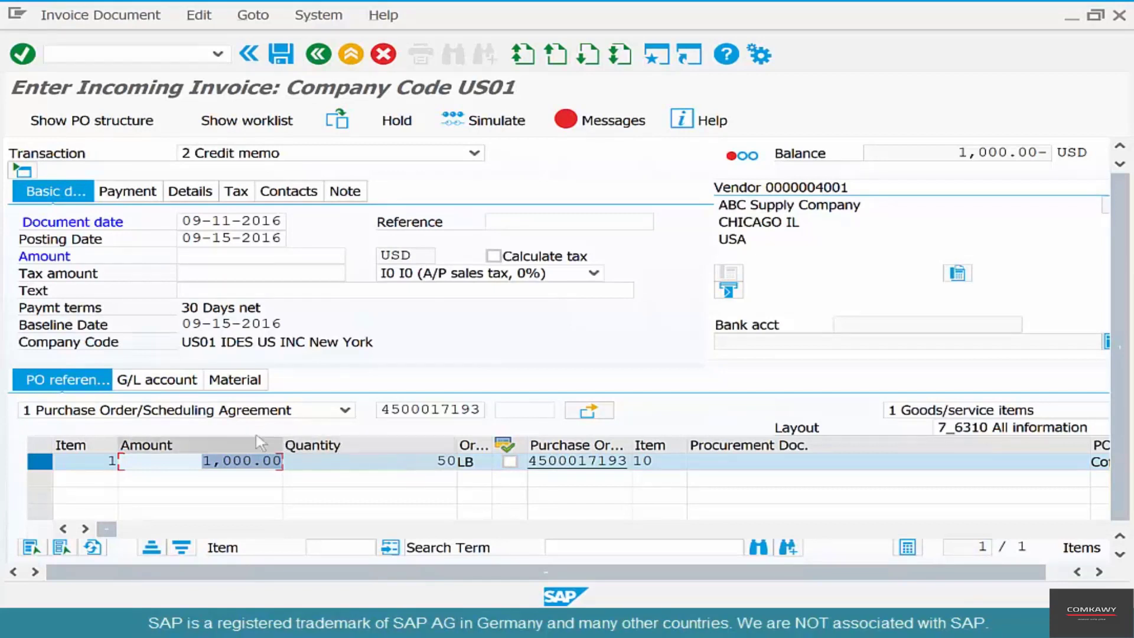
# Step: Highlight the item quantity 50 and the unchanged 1,000.00 amount
pyautogui.doubleClick(449, 460)
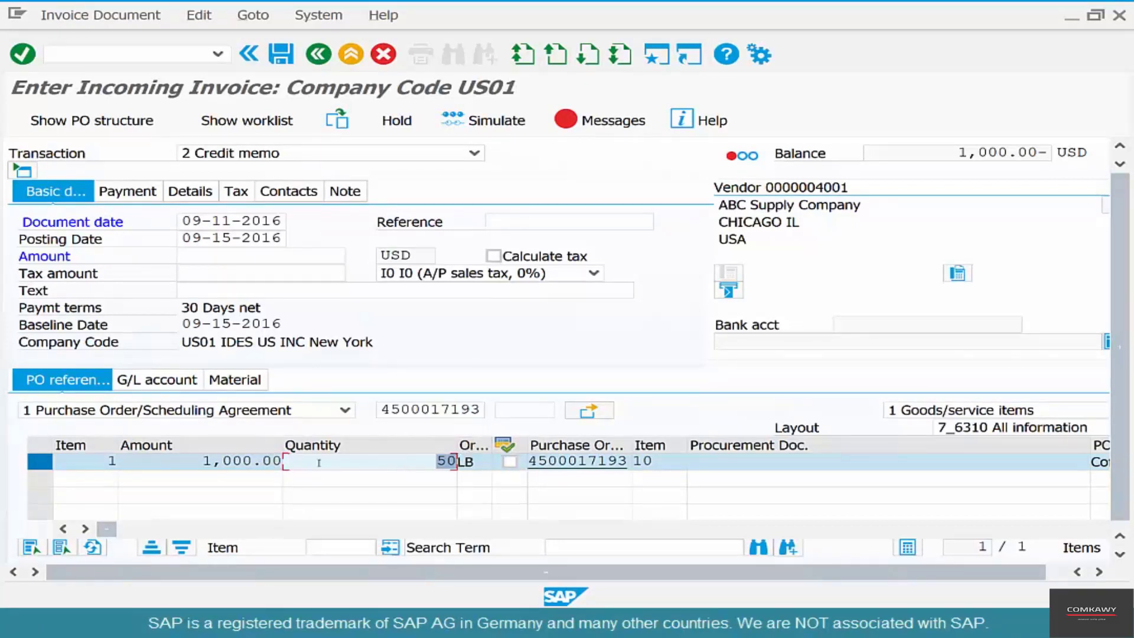
pyautogui.click(195, 462)
pyautogui.moveTo(195, 462); pyautogui.dragTo(290, 454)
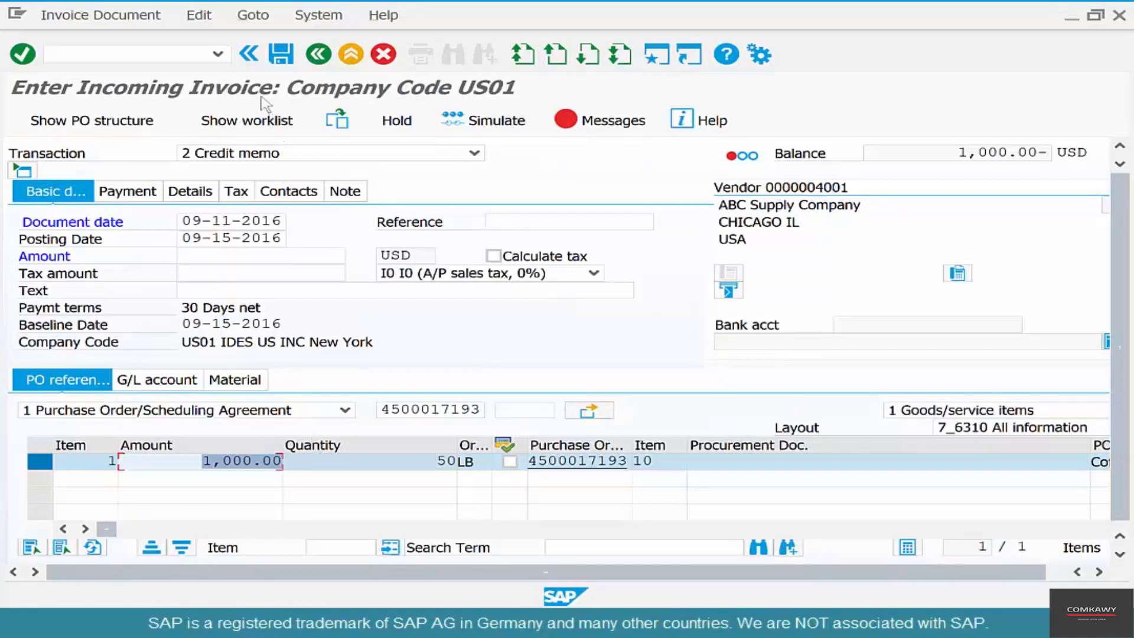
# Step: Leave invoice entry, declining to post the credit memo
pyautogui.click(333, 53)
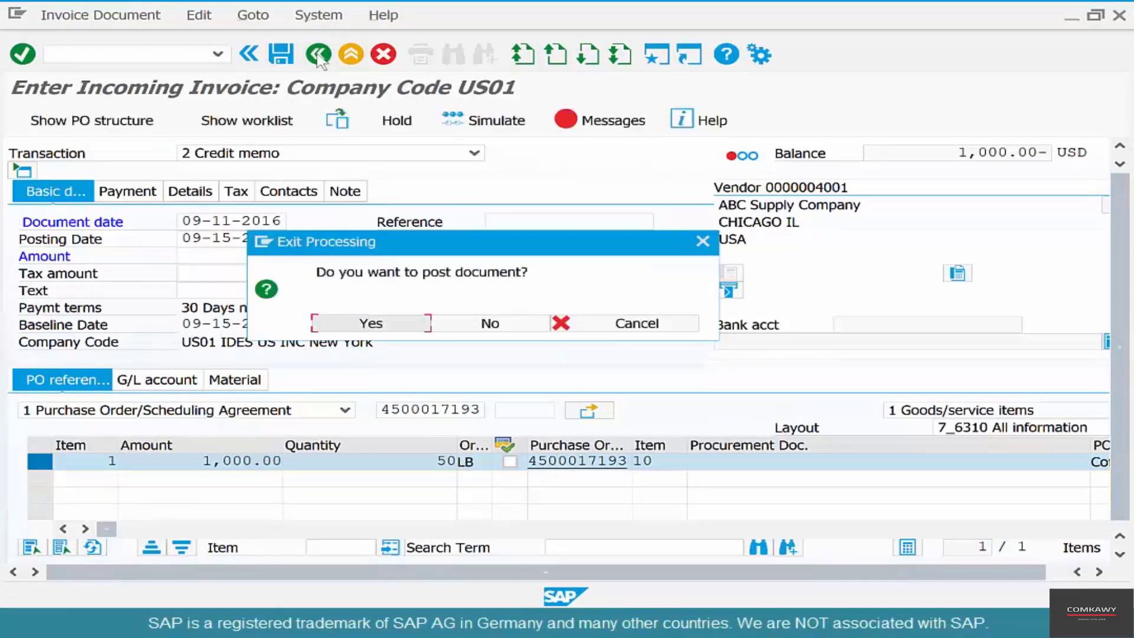
pyautogui.click(488, 326)
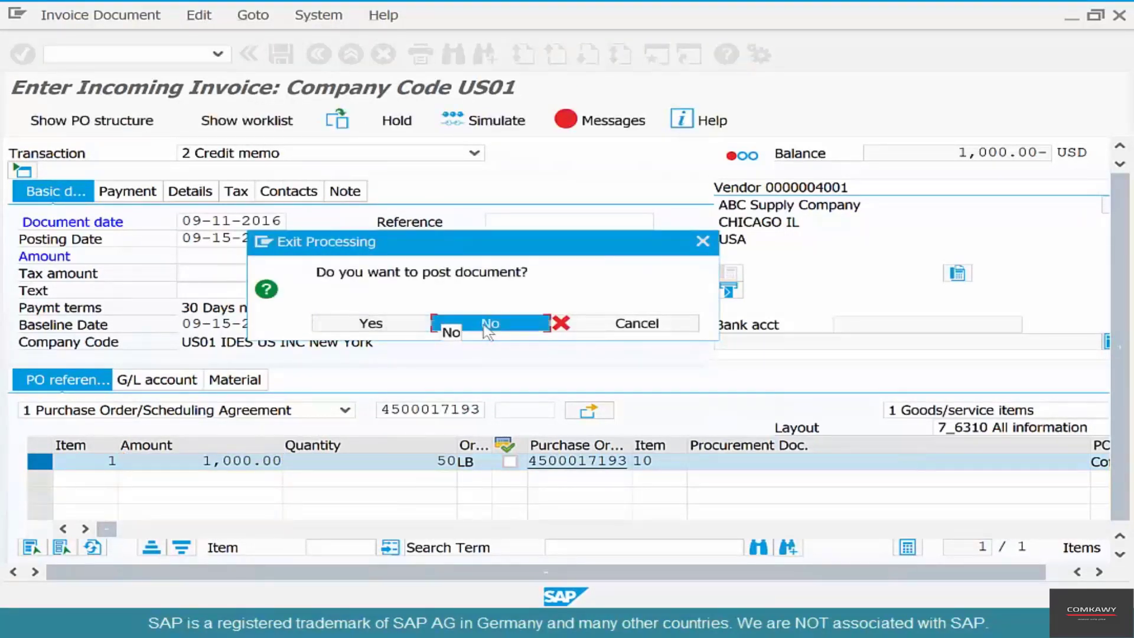
pyautogui.click(142, 54)
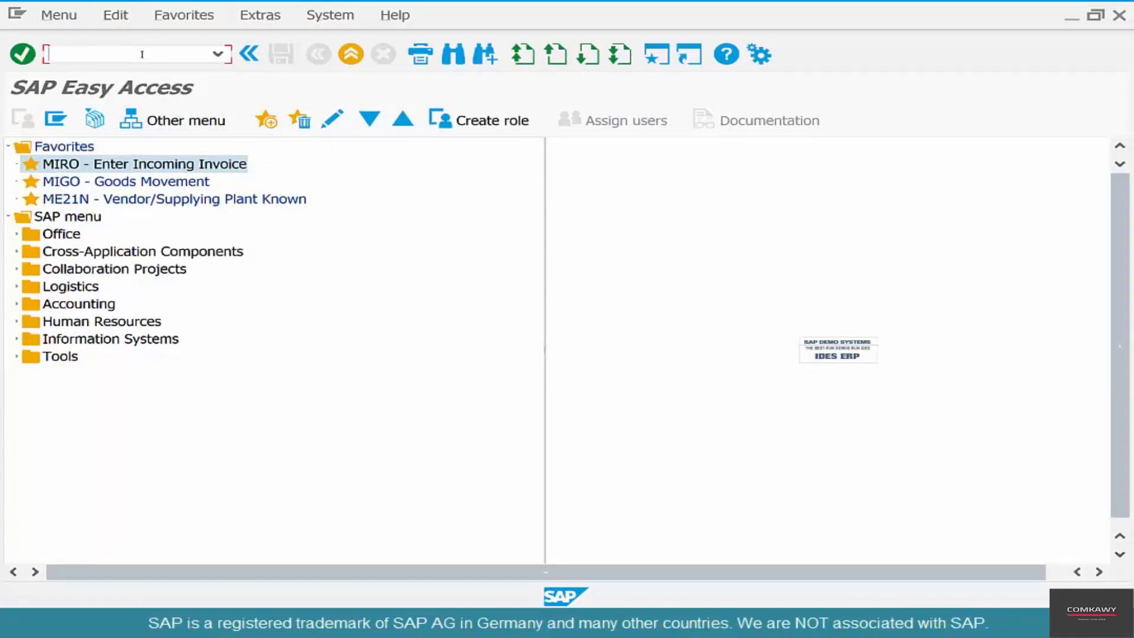
# Step: Open your own user profile maintenance with SU3
pyautogui.write('su3')
pyautogui.press('Return')
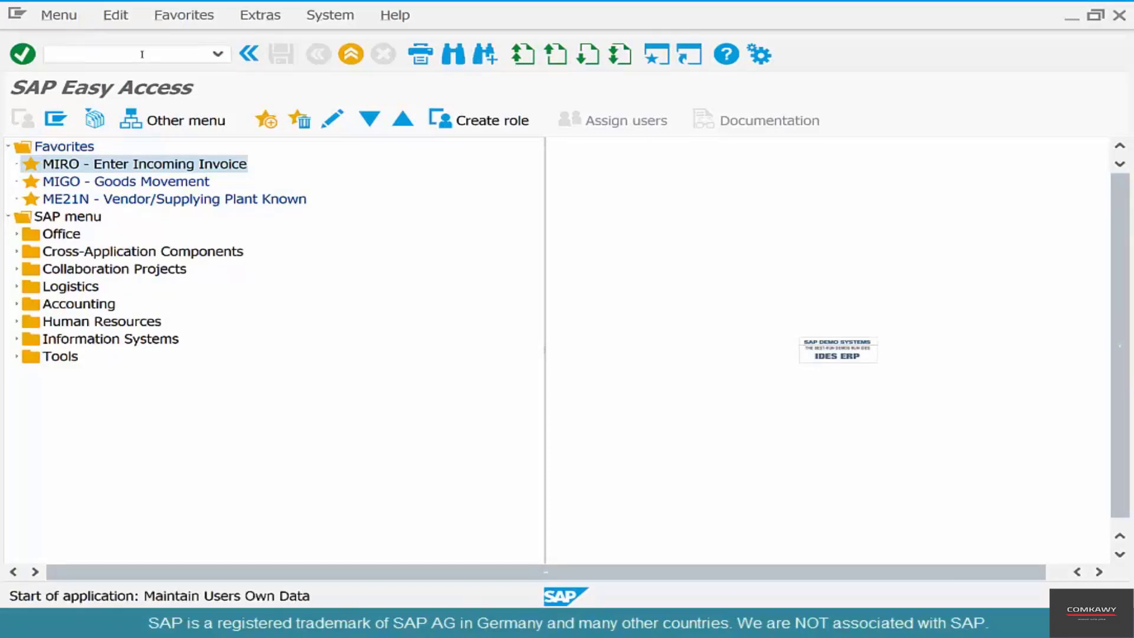
pyautogui.click(229, 15)
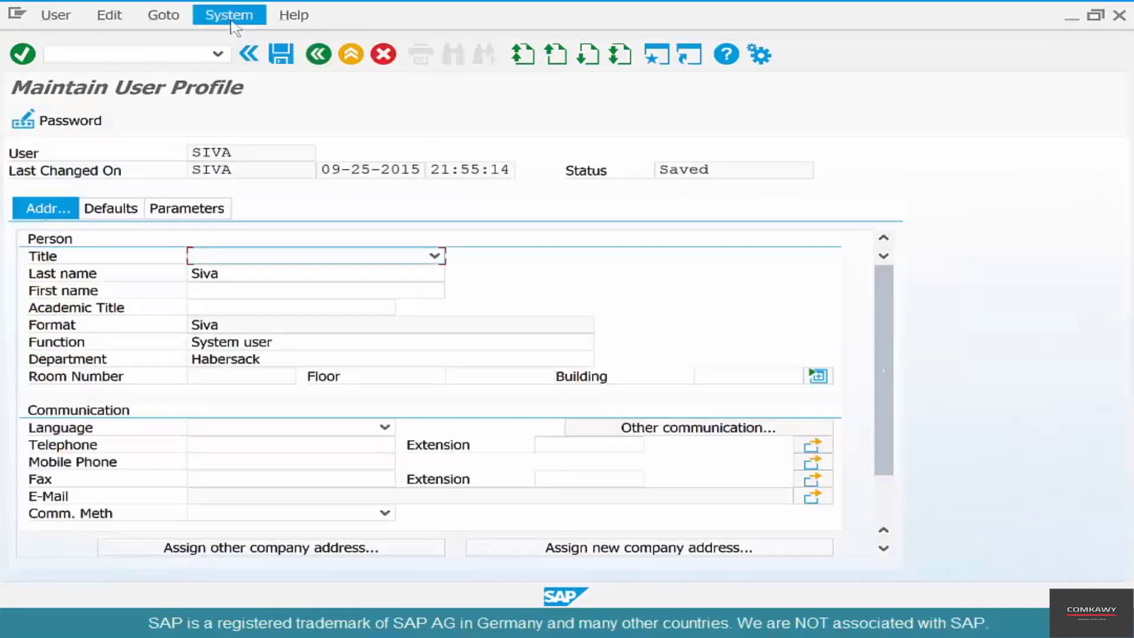
pyautogui.moveTo(240, 84)
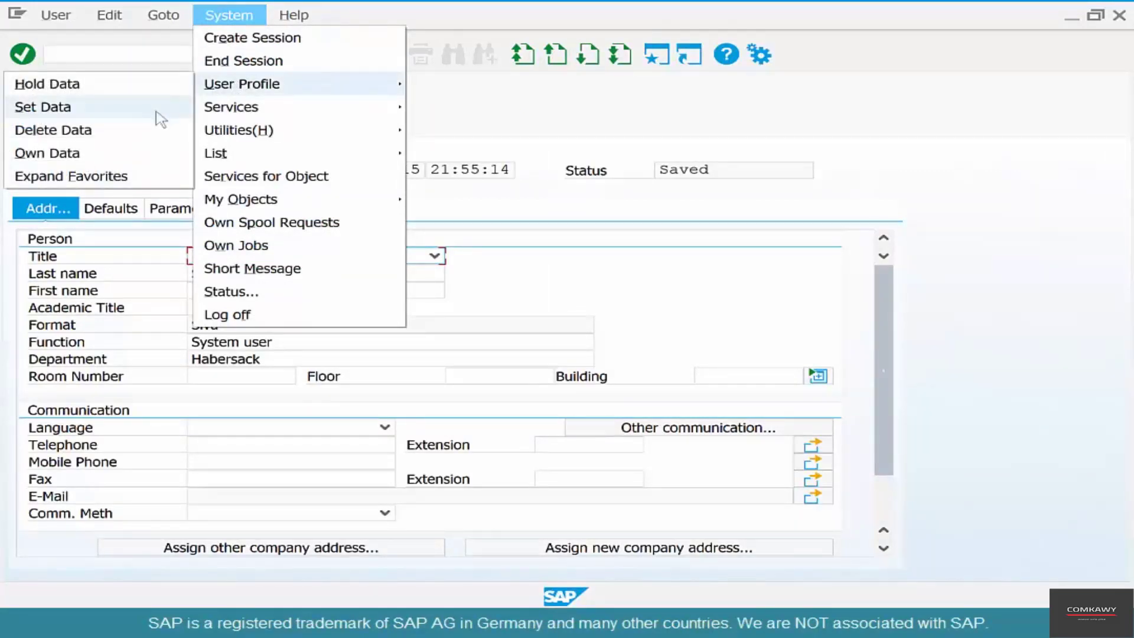
pyautogui.click(161, 109)
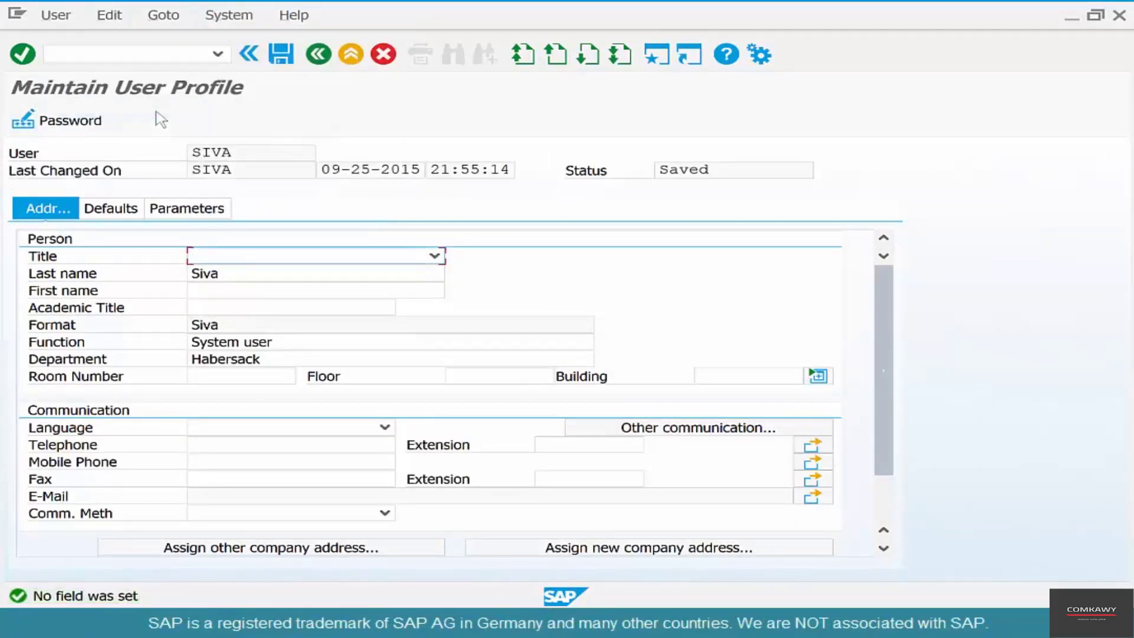
# Step: Add user parameter IVAMOUNTADJUST with value X and save the profile
pyautogui.click(190, 210)
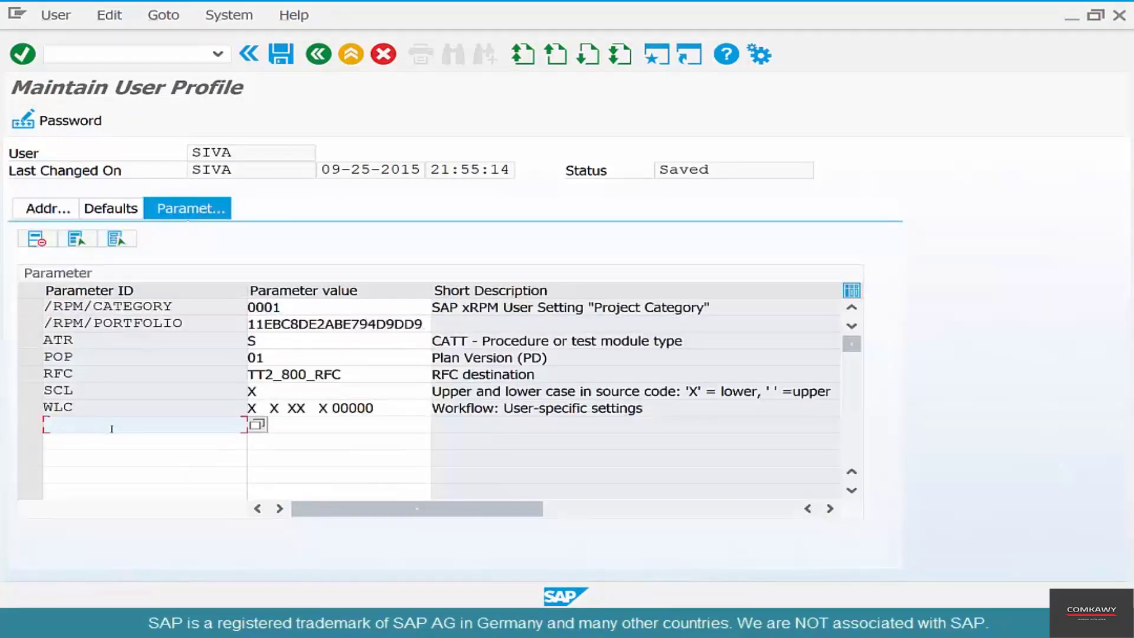
pyautogui.write('iv')
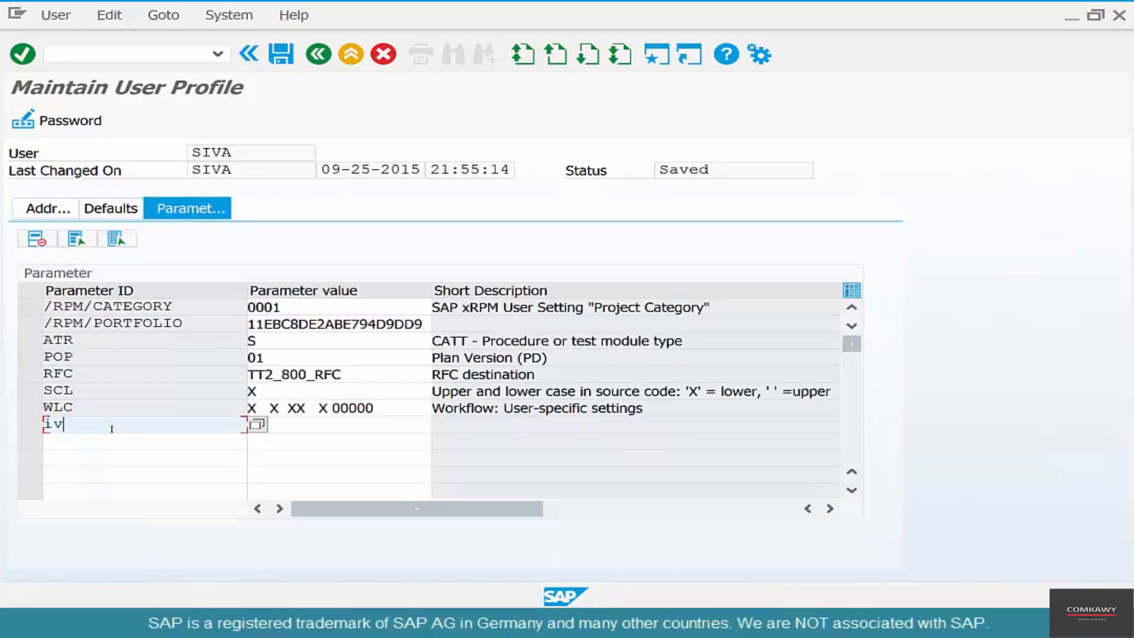
pyautogui.write('amountadjust')
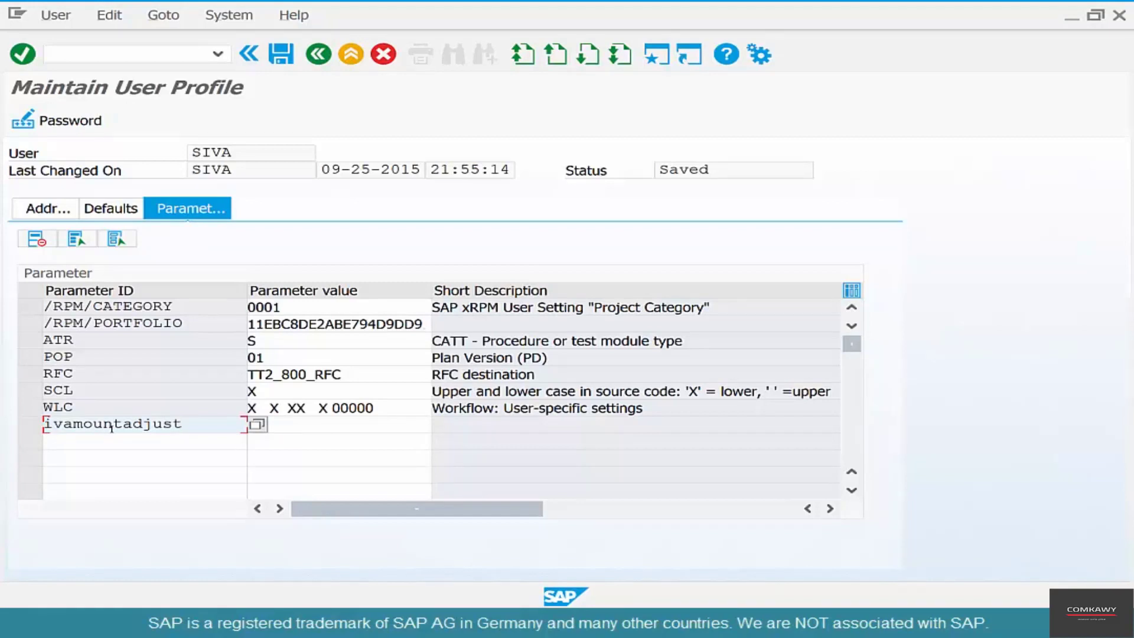
pyautogui.press('Tab')
pyautogui.write('X')
pyautogui.press('Return')
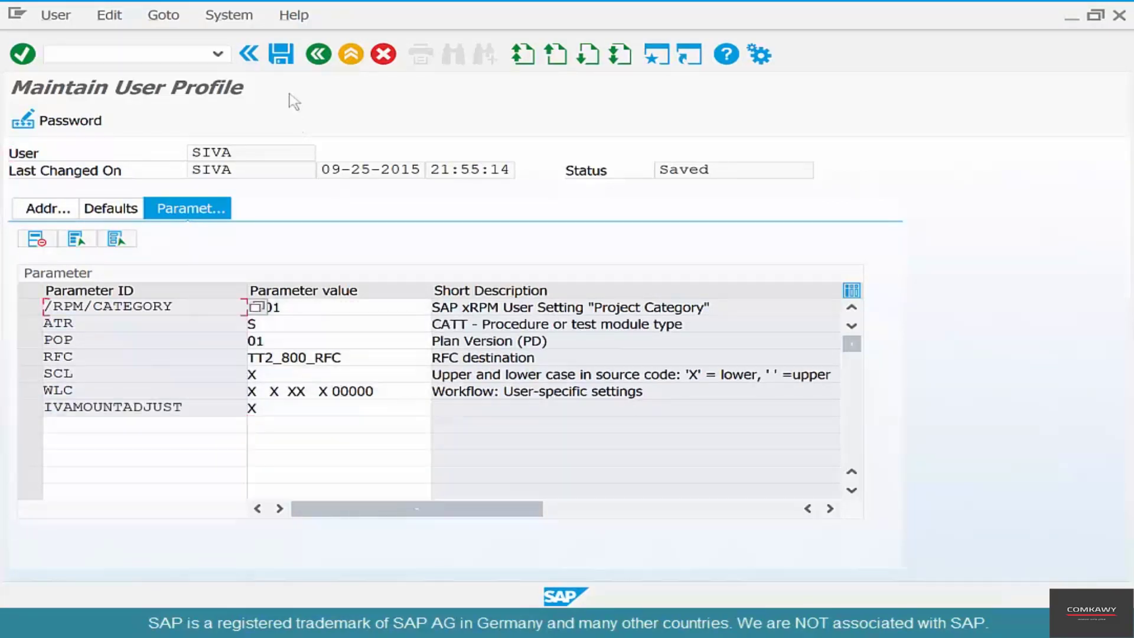
pyautogui.click(286, 56)
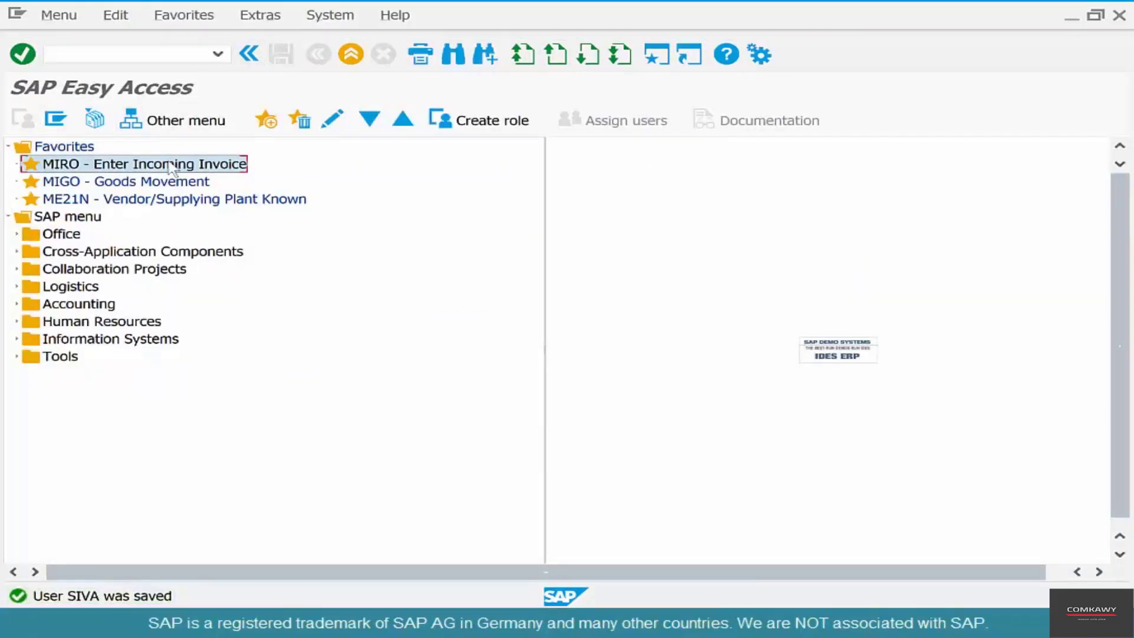
pyautogui.doubleClick(171, 164)
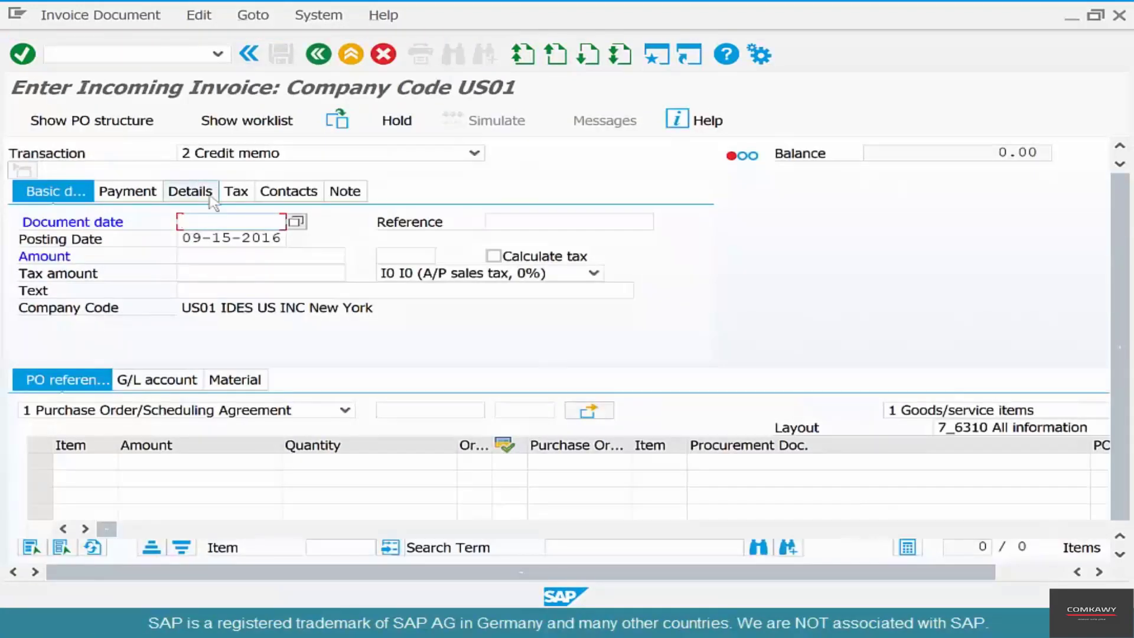
pyautogui.press('BackSpace')
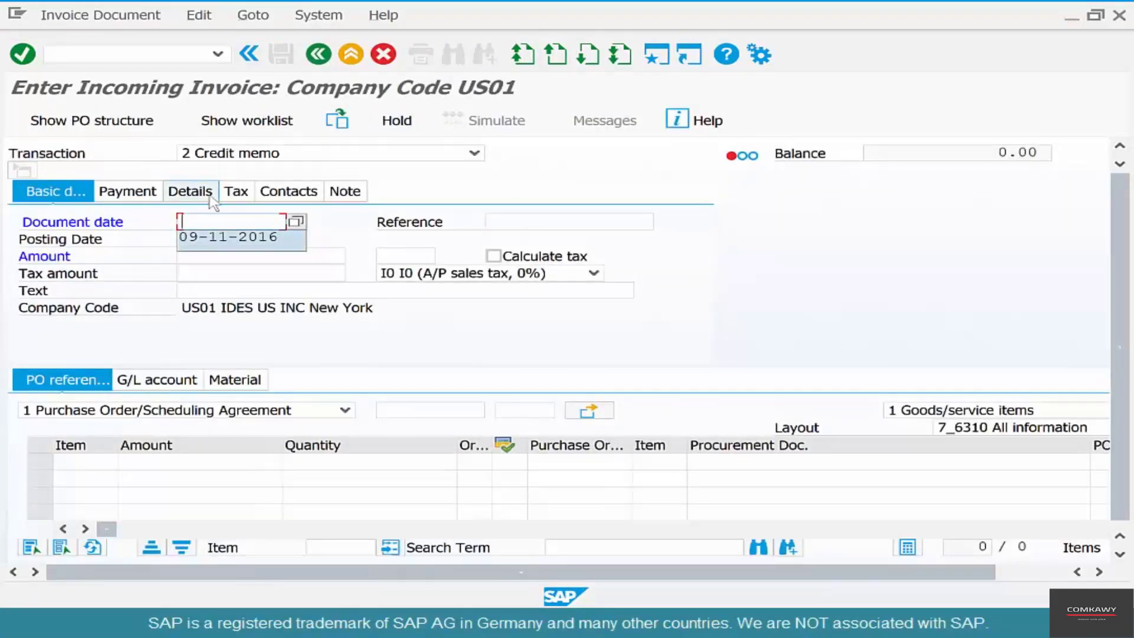
pyautogui.press('Down')
pyautogui.press('Return')
pyautogui.press('Return')
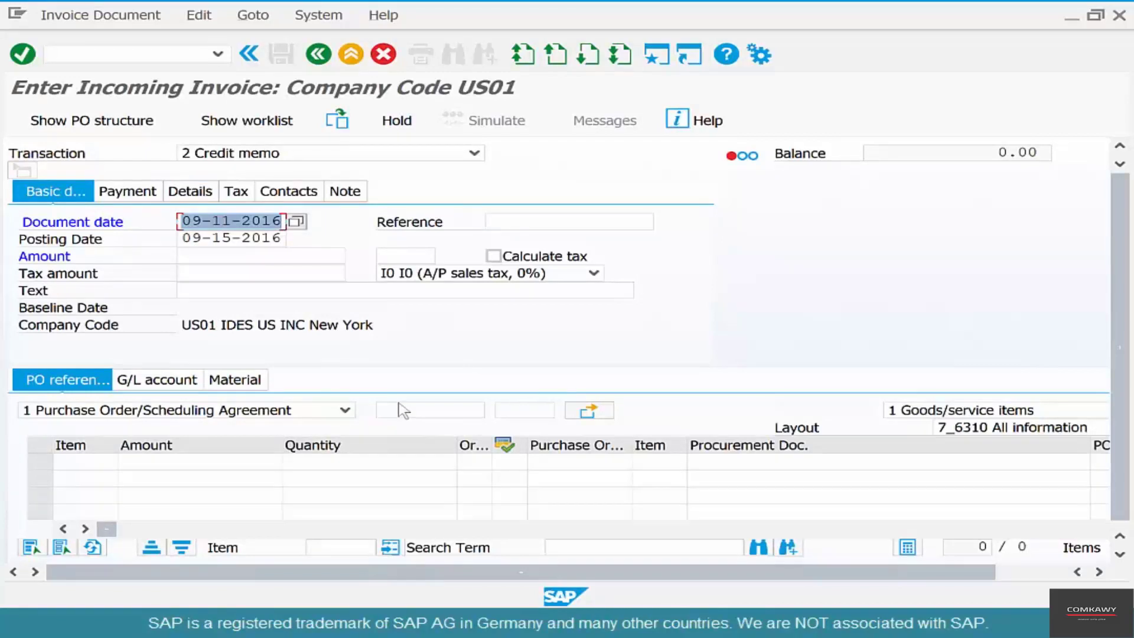
pyautogui.click(403, 409)
pyautogui.press('BackSpace')
pyautogui.press('Down')
pyautogui.press('Return')
pyautogui.press('Return')
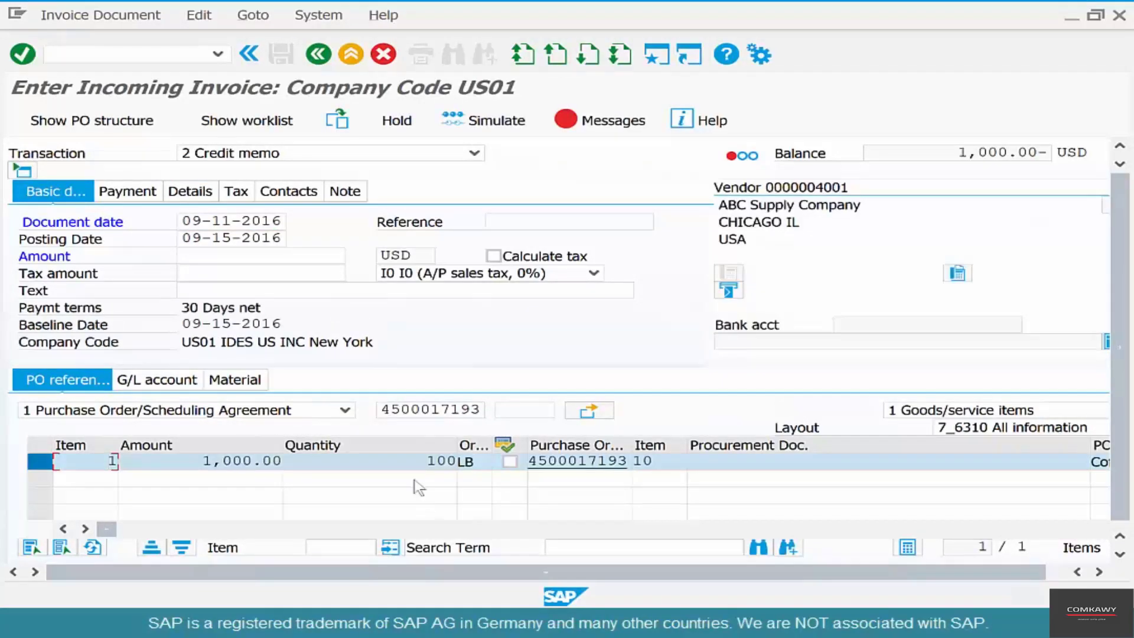
pyautogui.press('Tab')
pyautogui.press('Tab')
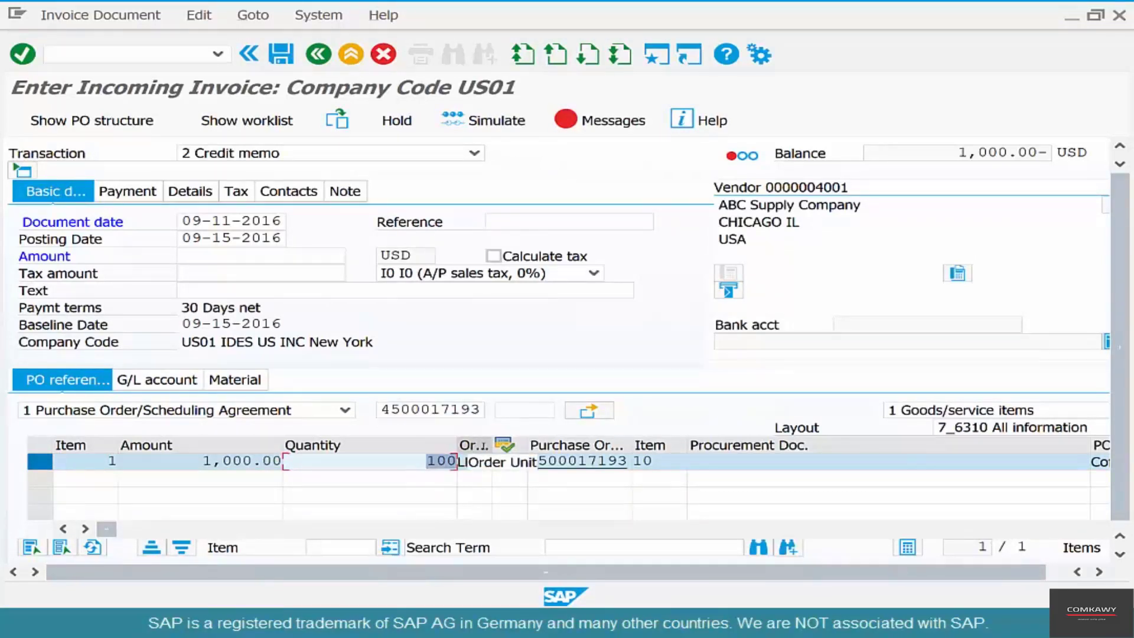
pyautogui.write('50')
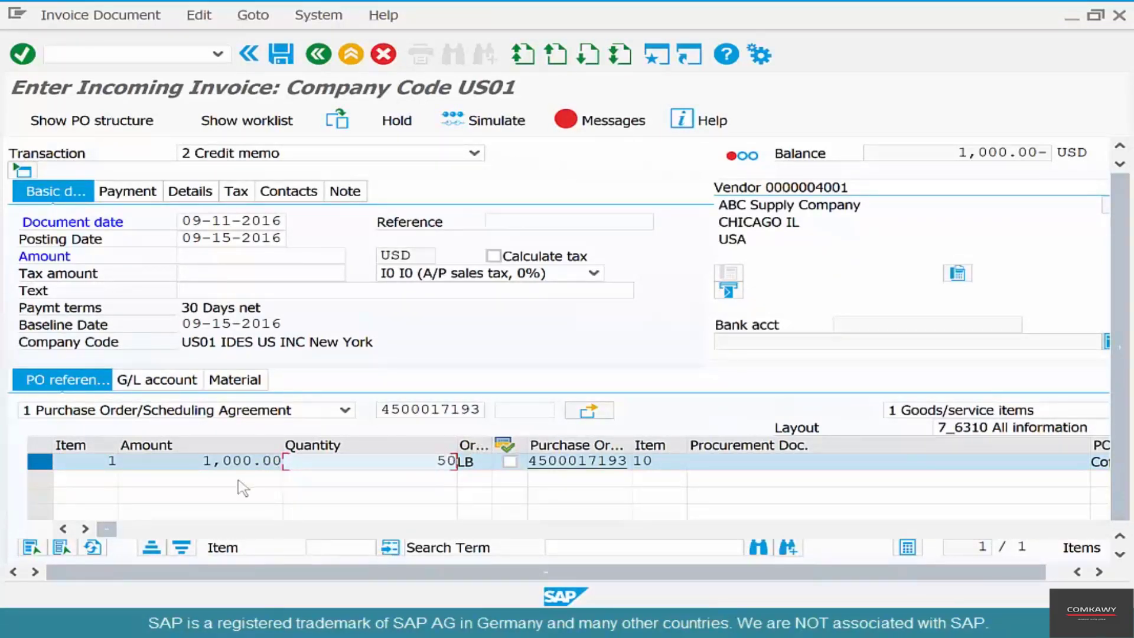
pyautogui.moveTo(202, 460); pyautogui.dragTo(264, 460)
pyautogui.moveTo(370, 466); pyautogui.dragTo(458, 461)
pyautogui.click(22, 55)
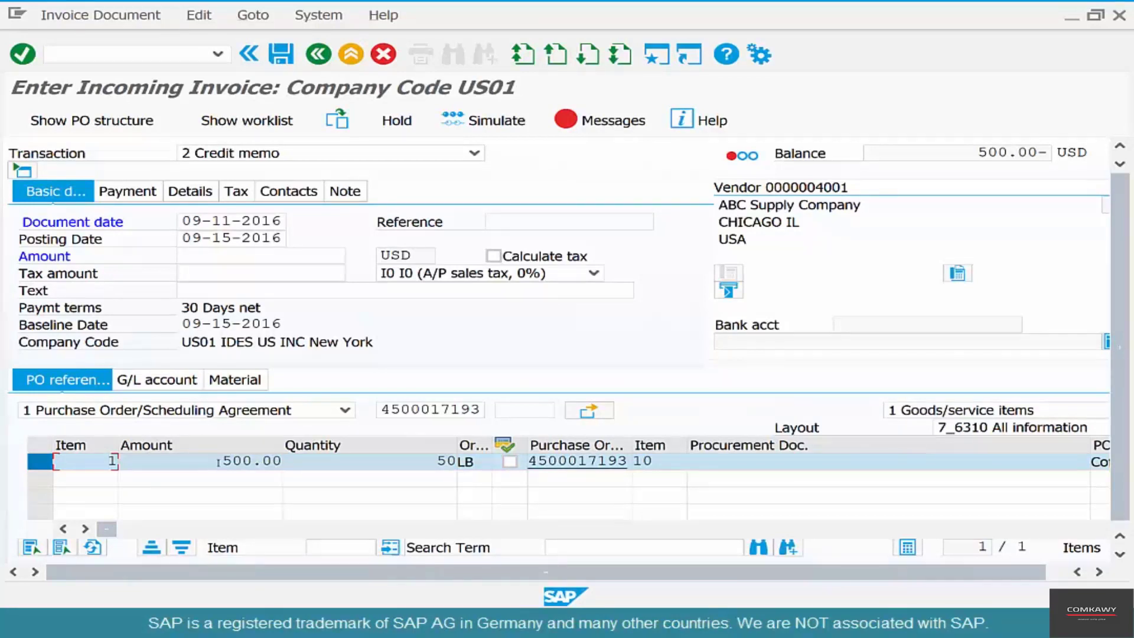
# Step: Move the Quantity column, test quantity 25, then set it back to 50
pyautogui.moveTo(330, 445); pyautogui.dragTo(389, 452)
pyautogui.doubleClick(389, 453)
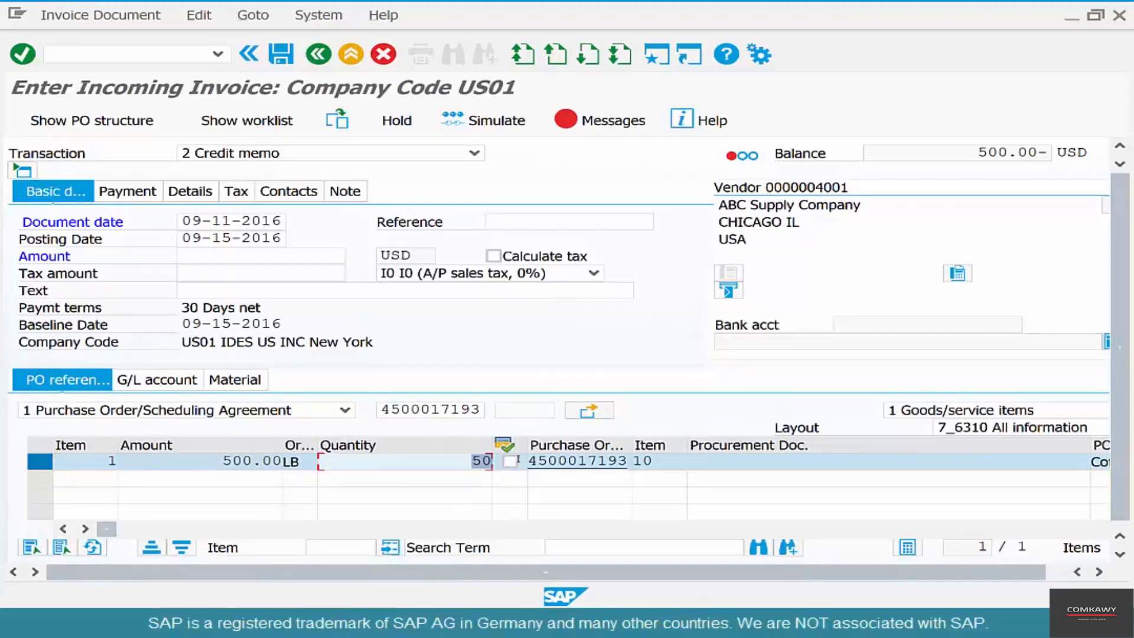
pyautogui.write('25')
pyautogui.press('Return')
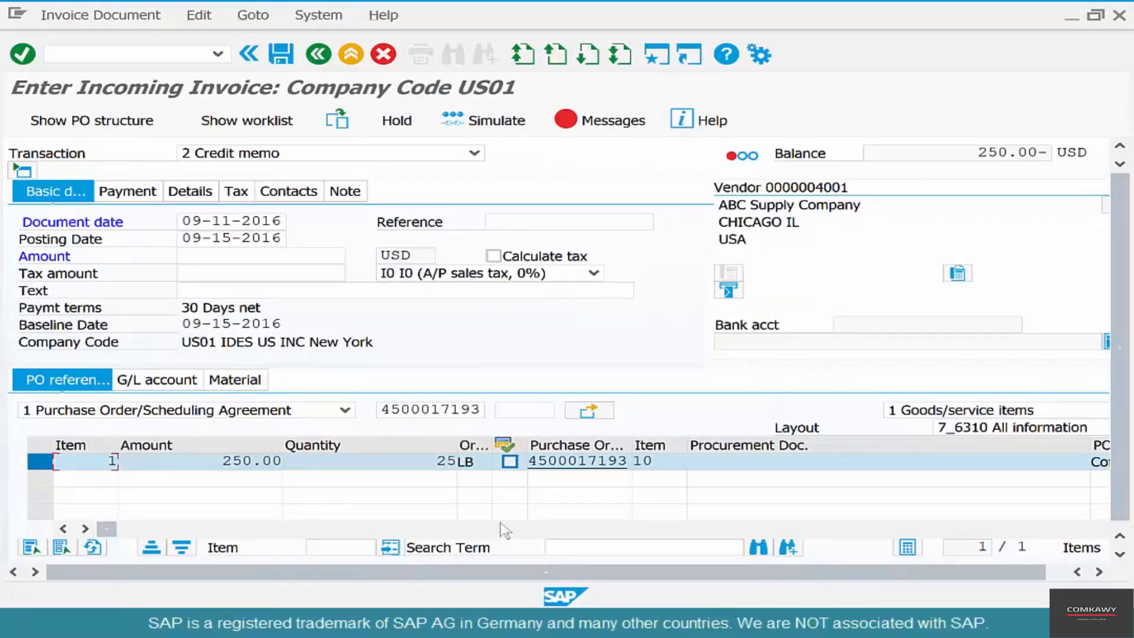
pyautogui.doubleClick(445, 460)
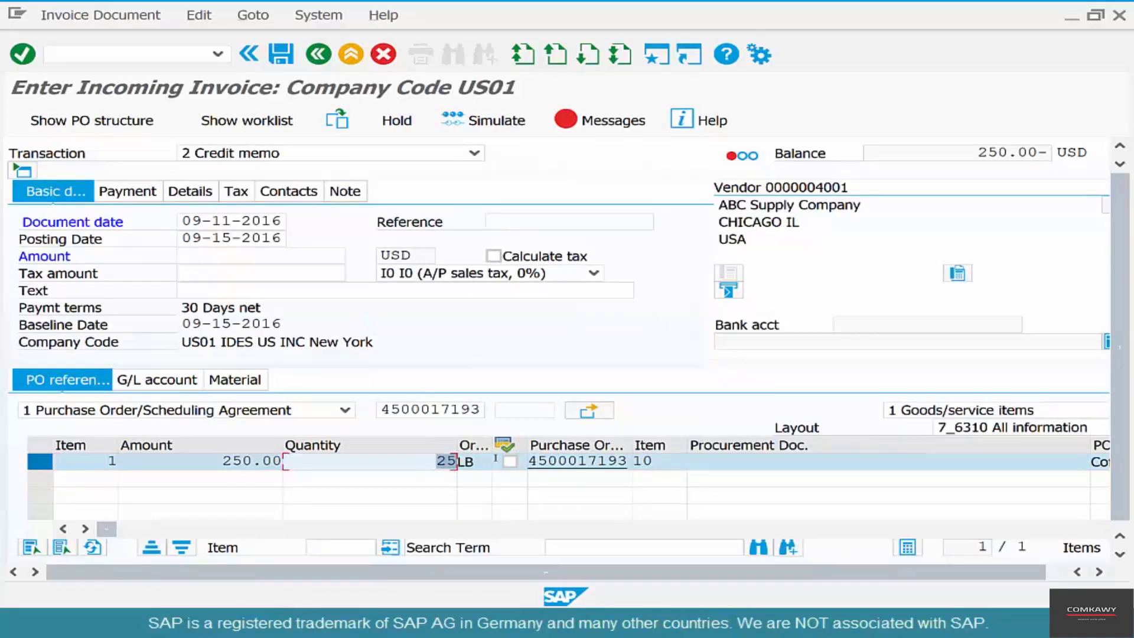
pyautogui.write('50')
pyautogui.press('Return')
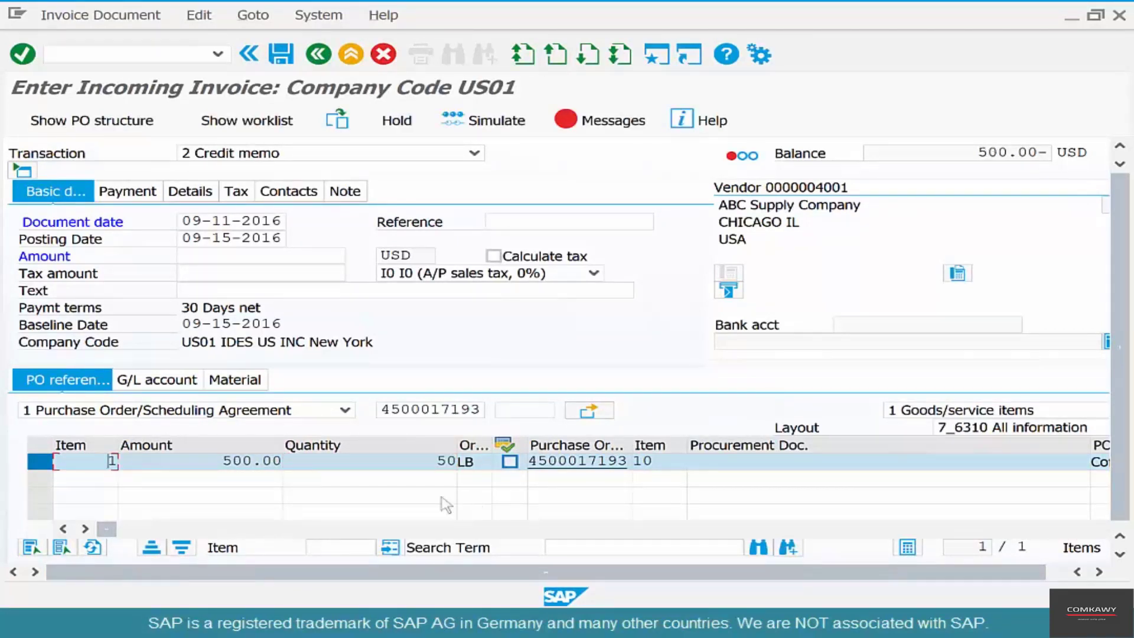
# Step: Enter 500 as the header amount to balance to zero and post the credit memo
pyautogui.click(231, 250)
pyautogui.write('500')
pyautogui.press('Return')
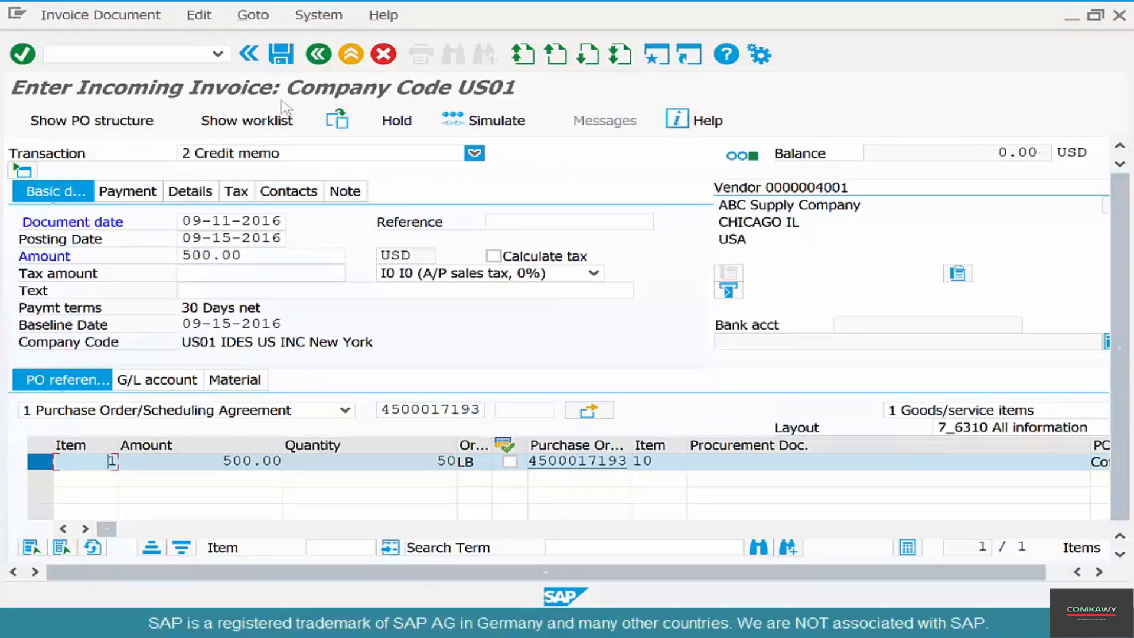
pyautogui.click(290, 59)
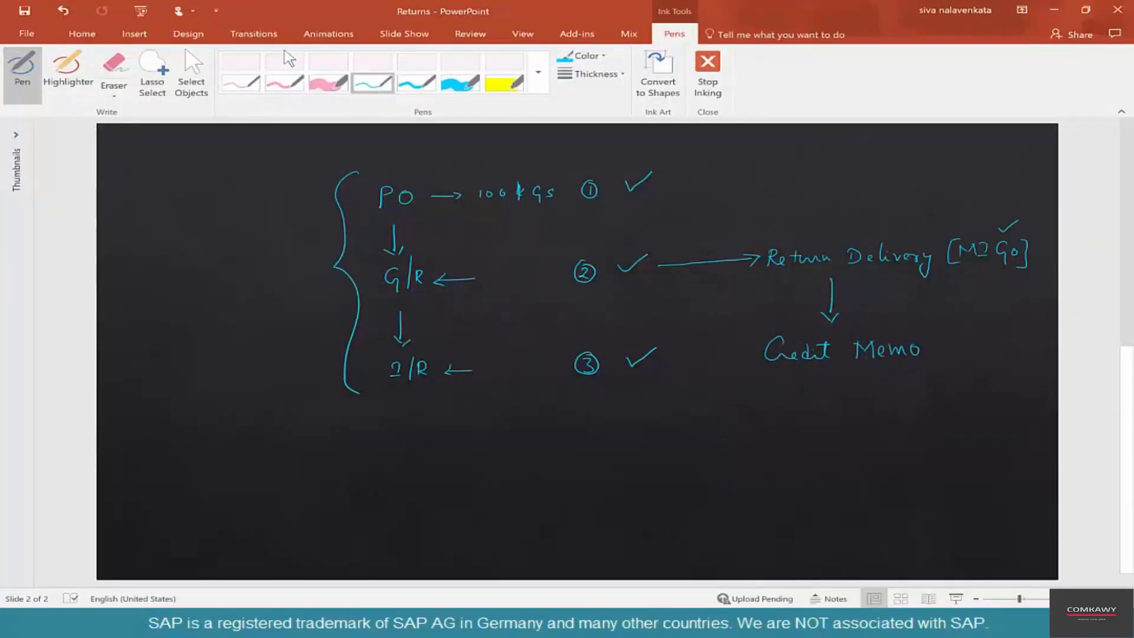
# Step: Handwrite [MIRO] beside Credit Memo, tick MIGO, and add 'w.r.t. Mat DOC' notes
pyautogui.moveTo(960, 329)
pyautogui.mouseDown()
pyautogui.moveTo(950, 366)
pyautogui.moveTo(1009, 337)
pyautogui.moveTo(1033, 357)
pyautogui.mouseUp()
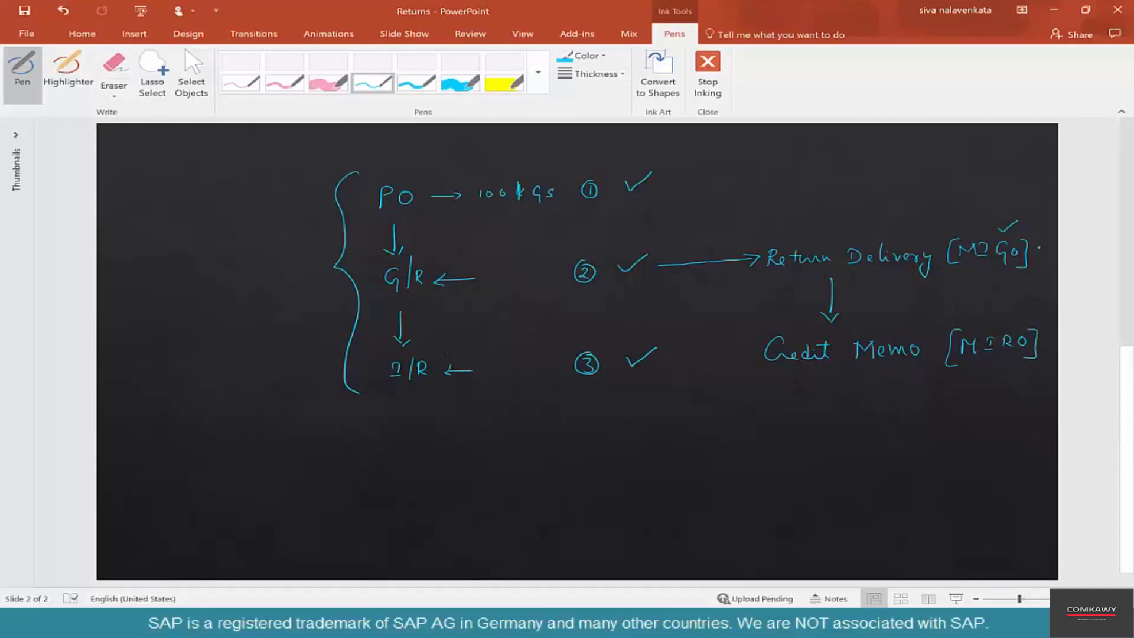
pyautogui.moveTo(1032, 251); pyautogui.dragTo(1051, 245)
pyautogui.moveTo(887, 215); pyautogui.dragTo(1033, 177)
pyautogui.click(944, 207)
pyautogui.click(987, 185)
pyautogui.click(996, 177)
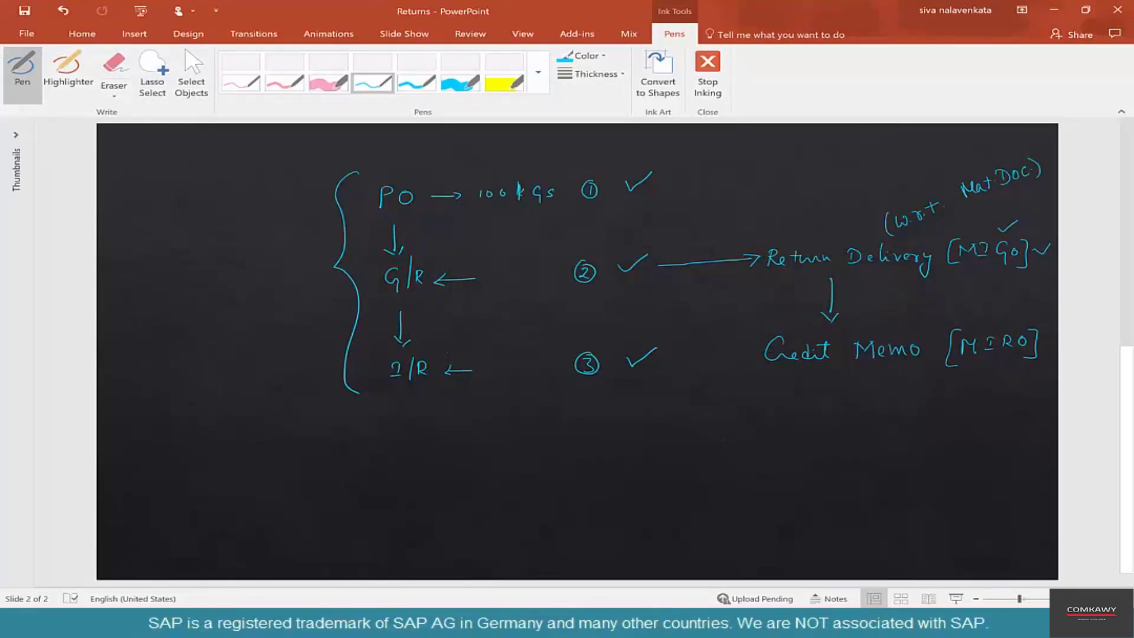
pyautogui.moveTo(834, 377)
pyautogui.mouseDown()
pyautogui.moveTo(833, 397)
pyautogui.moveTo(902, 367)
pyautogui.moveTo(914, 381)
pyautogui.mouseUp()
pyautogui.click(856, 385)
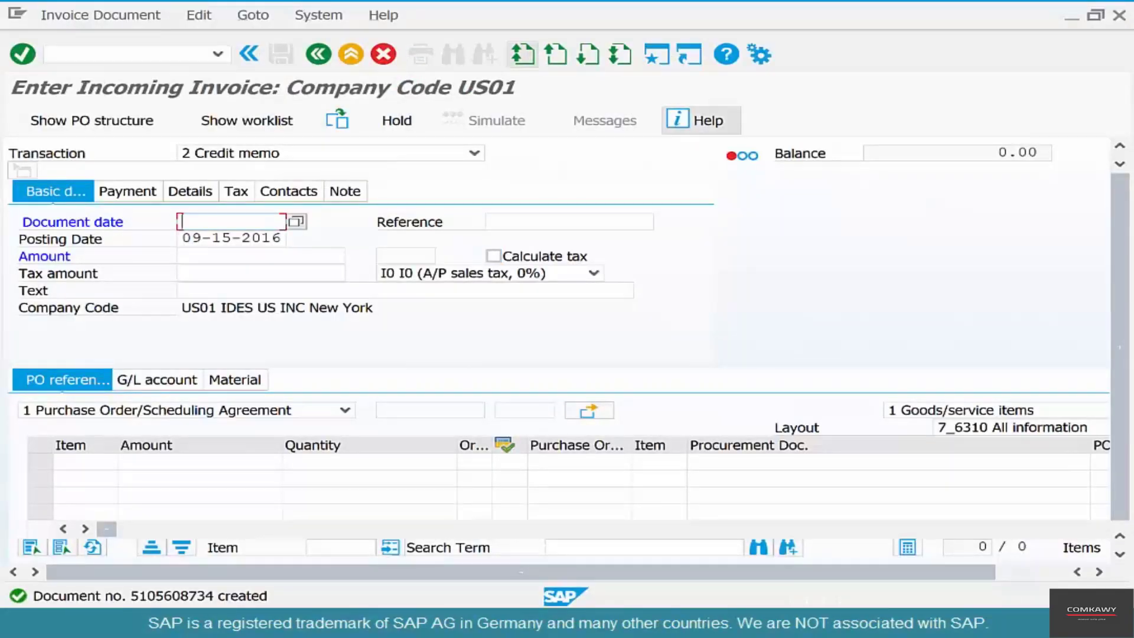
pyautogui.click(319, 54)
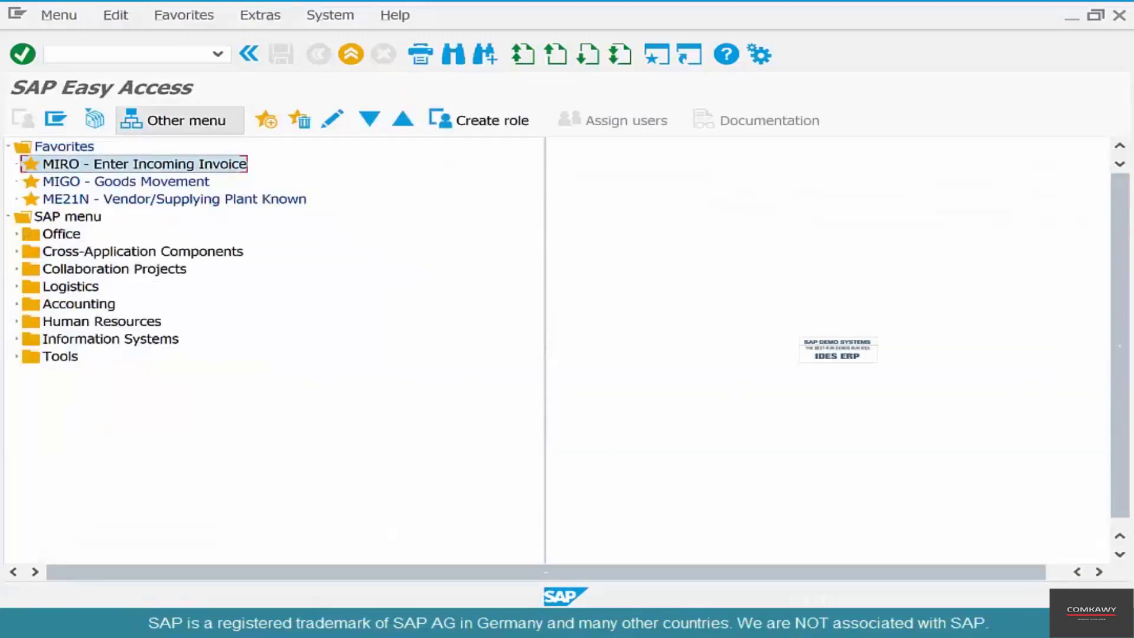
pyautogui.doubleClick(174, 199)
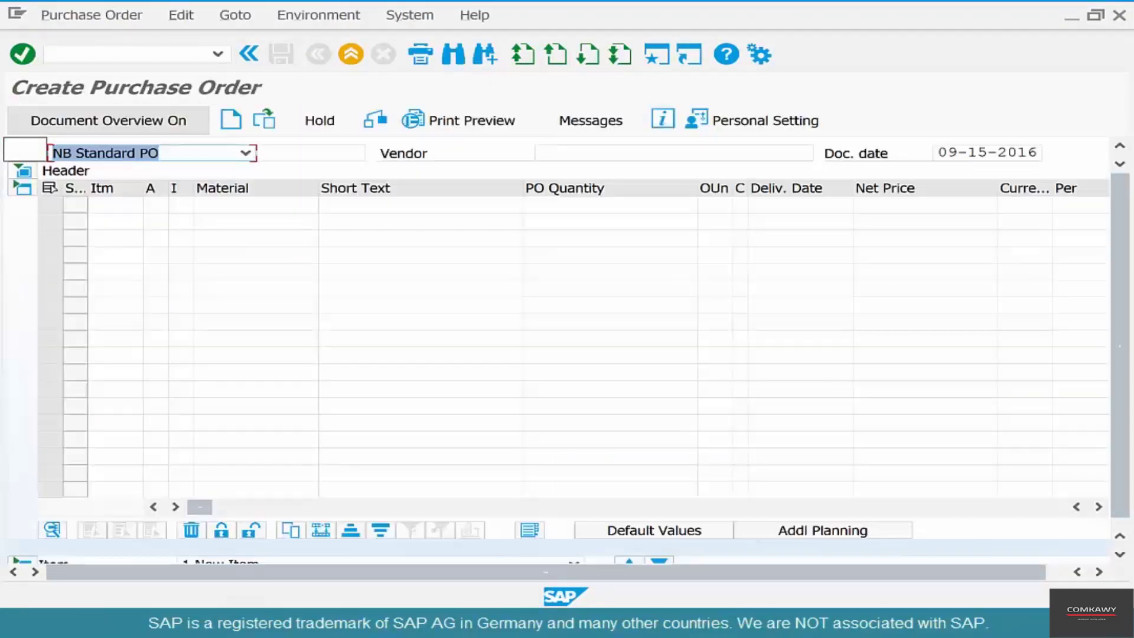
pyautogui.click(263, 120)
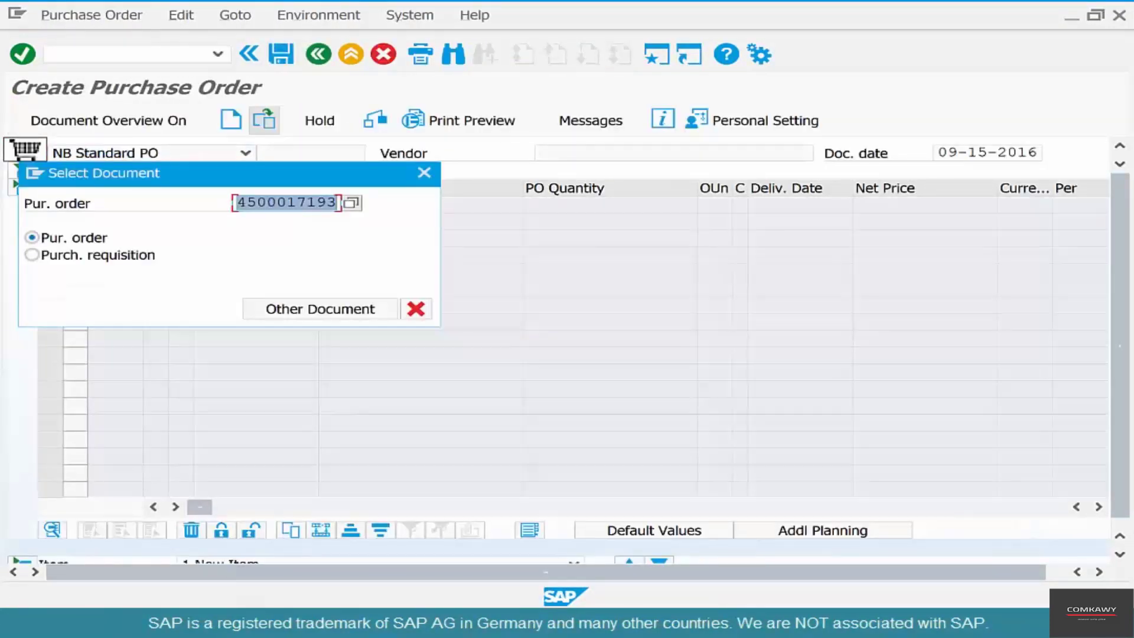
pyautogui.press('Return')
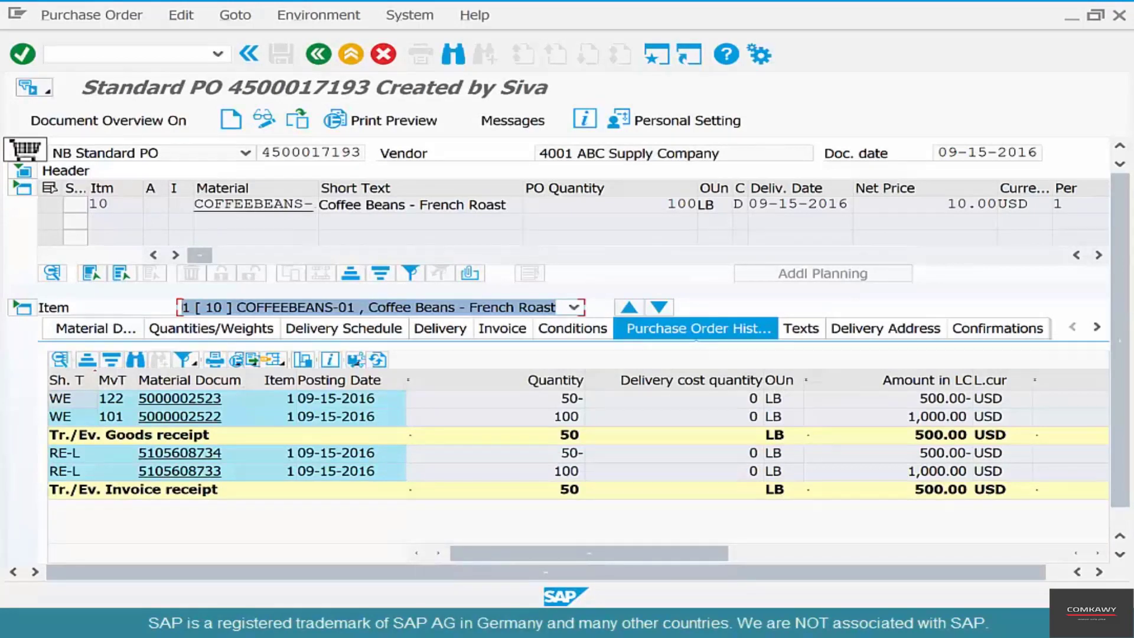
pyautogui.click(190, 417)
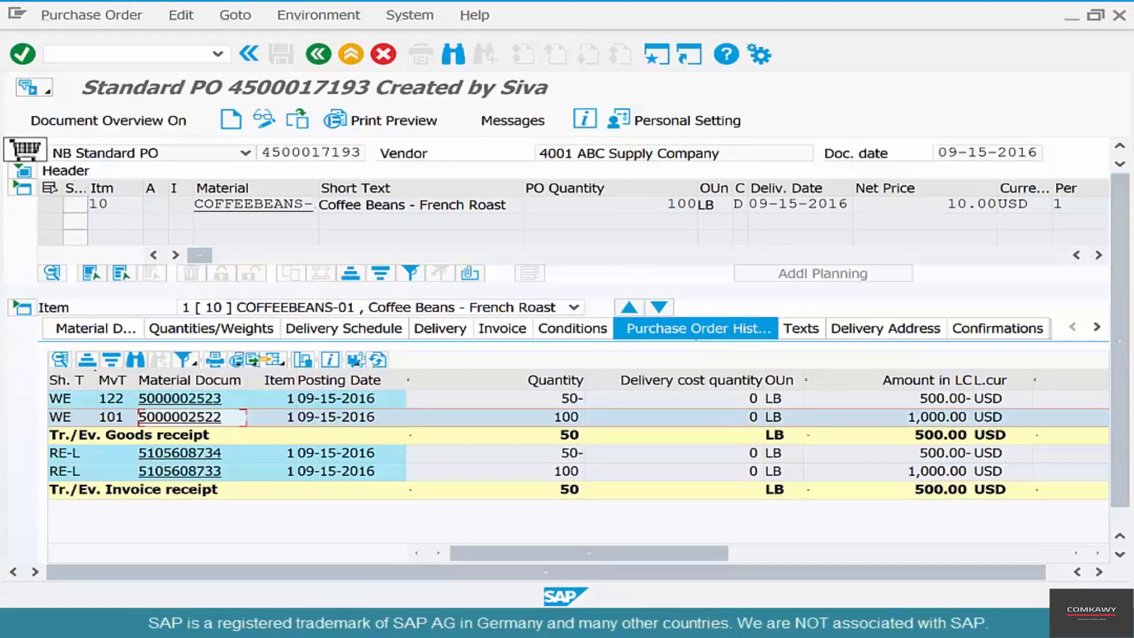
pyautogui.click(133, 488)
pyautogui.click(133, 489)
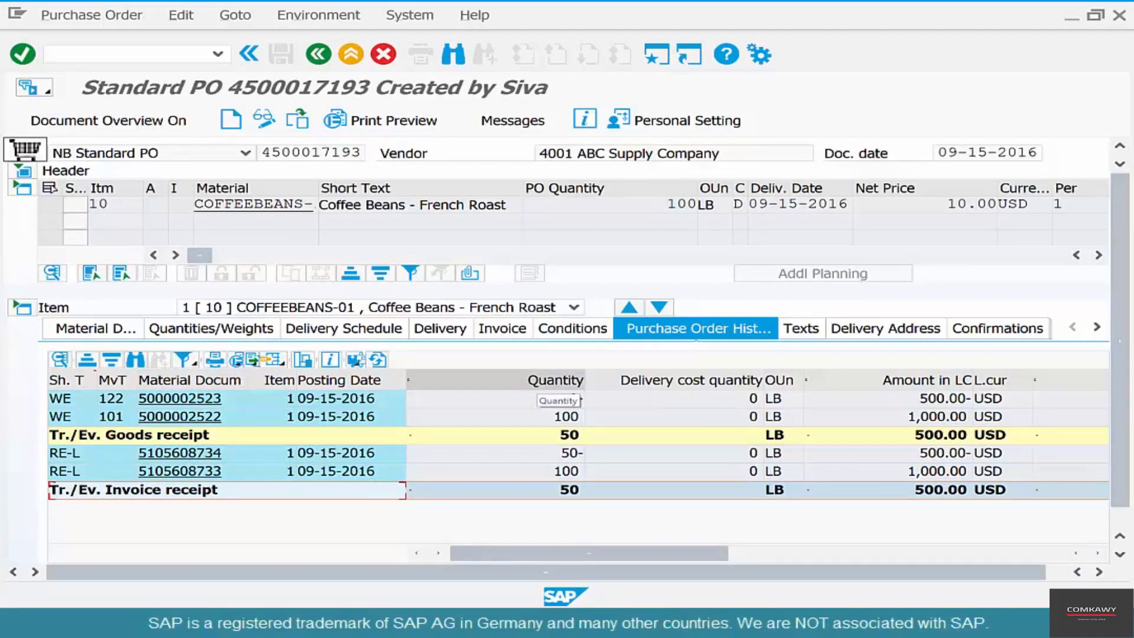
pyautogui.click(561, 398)
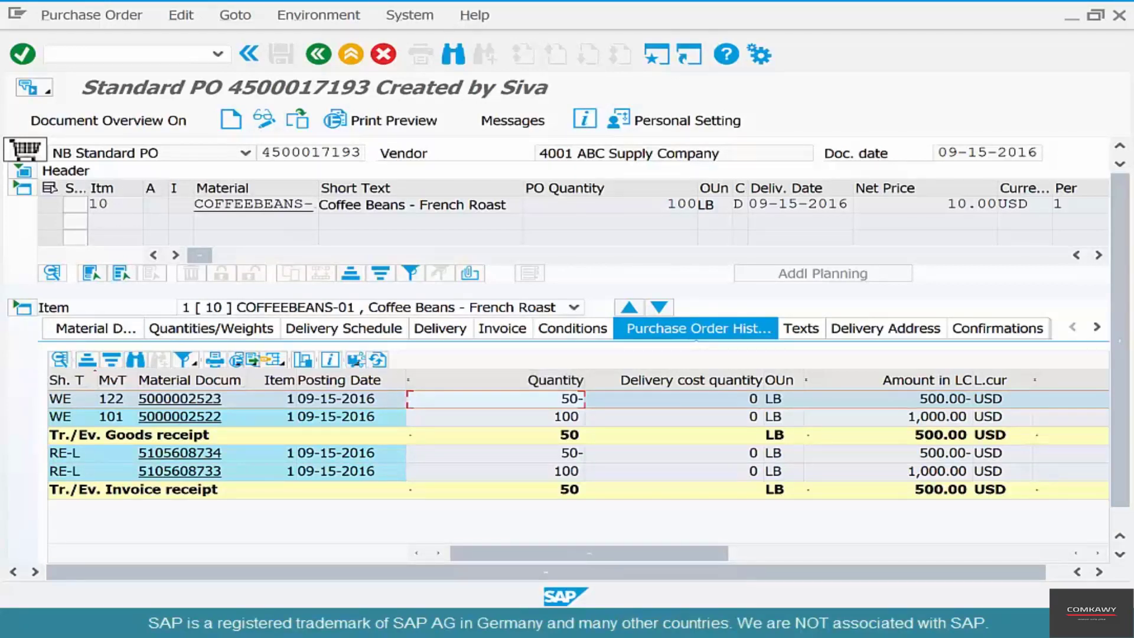
pyautogui.click(496, 471)
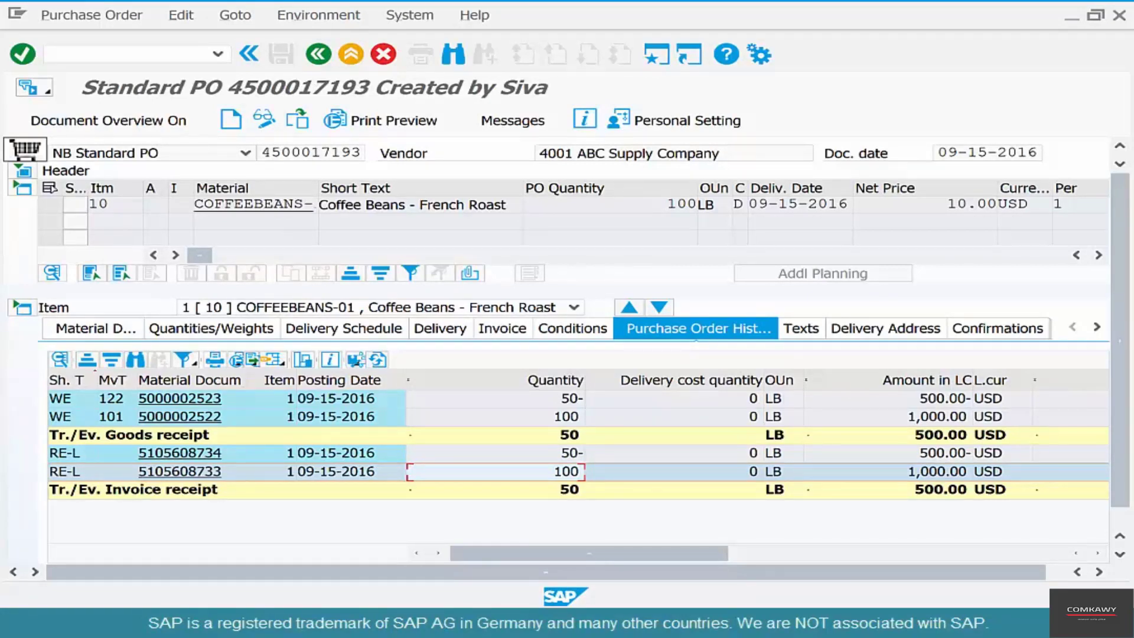
pyautogui.click(496, 453)
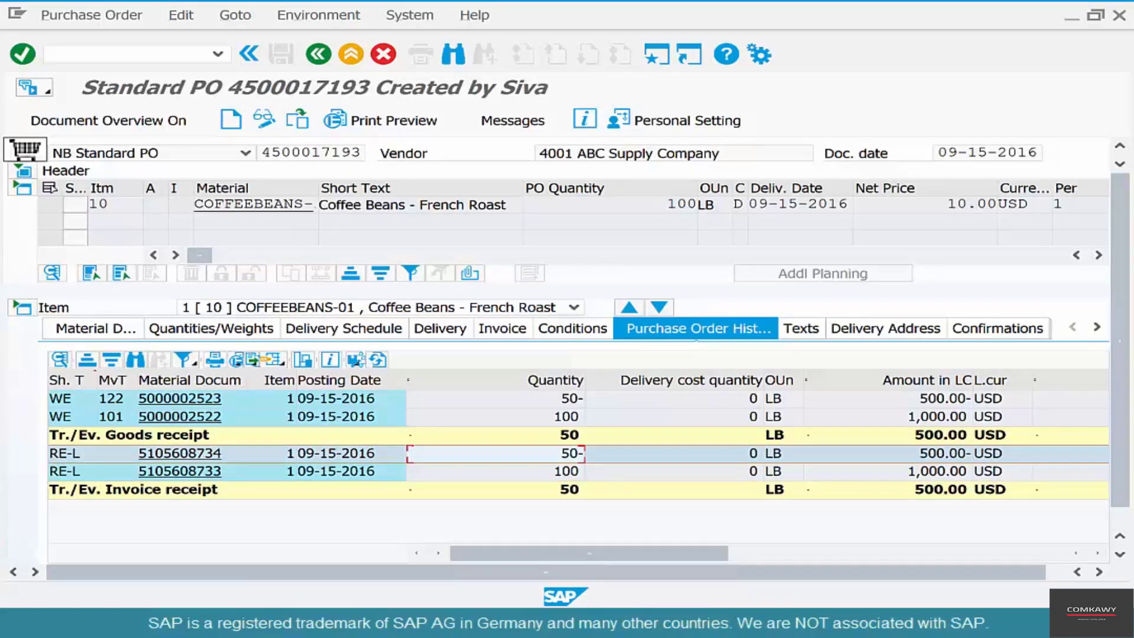
pyautogui.click(440, 329)
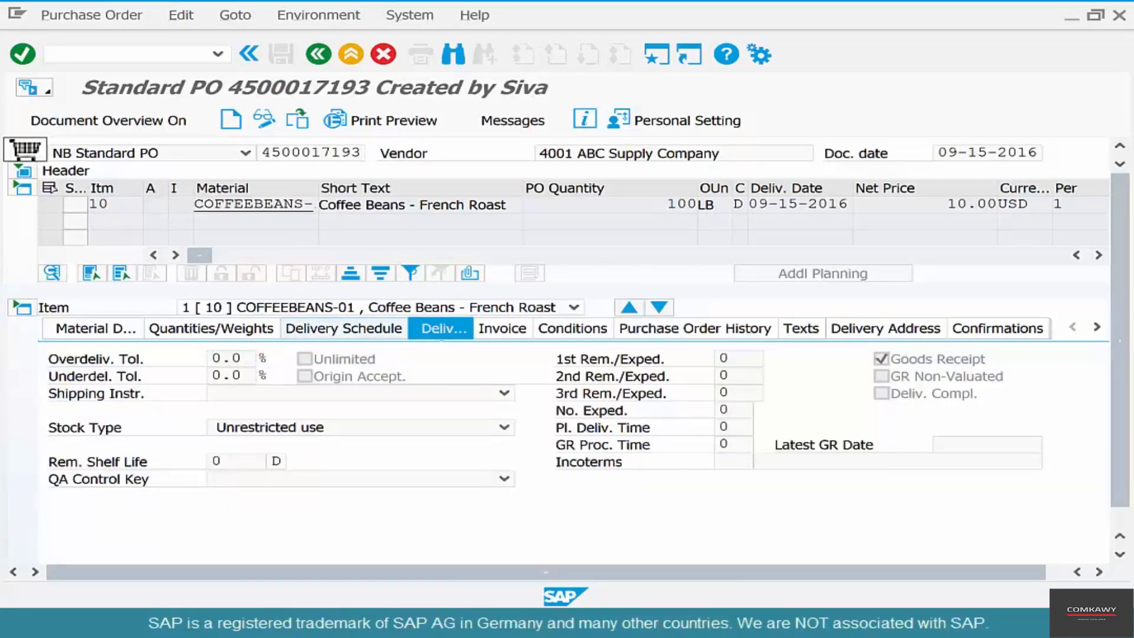
pyautogui.click(344, 328)
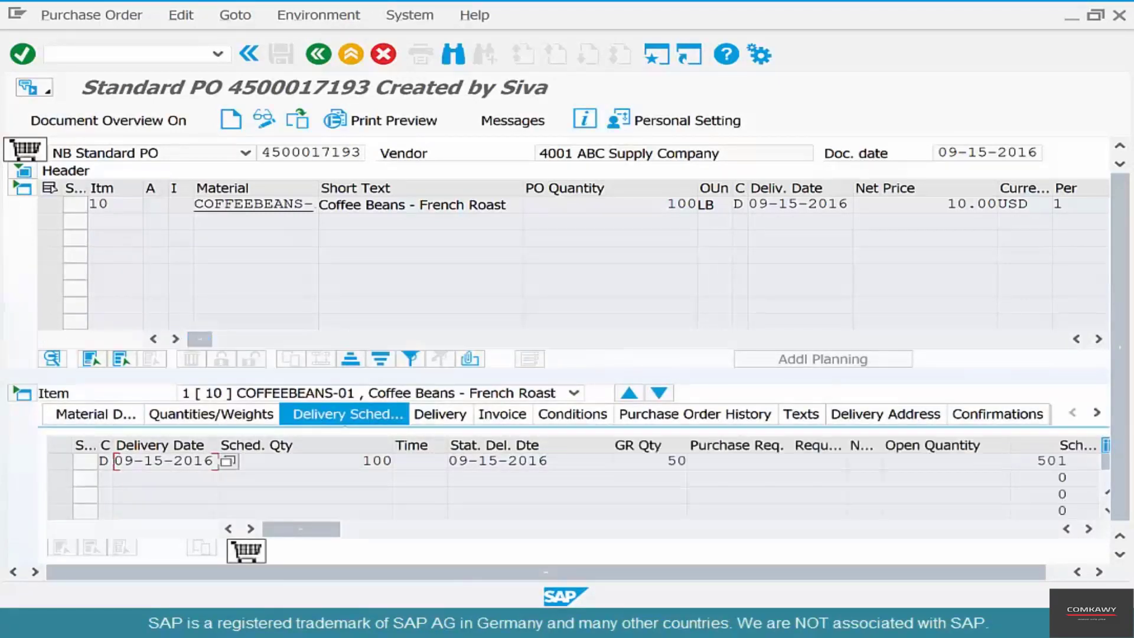
pyautogui.moveTo(1035, 460); pyautogui.dragTo(1056, 460)
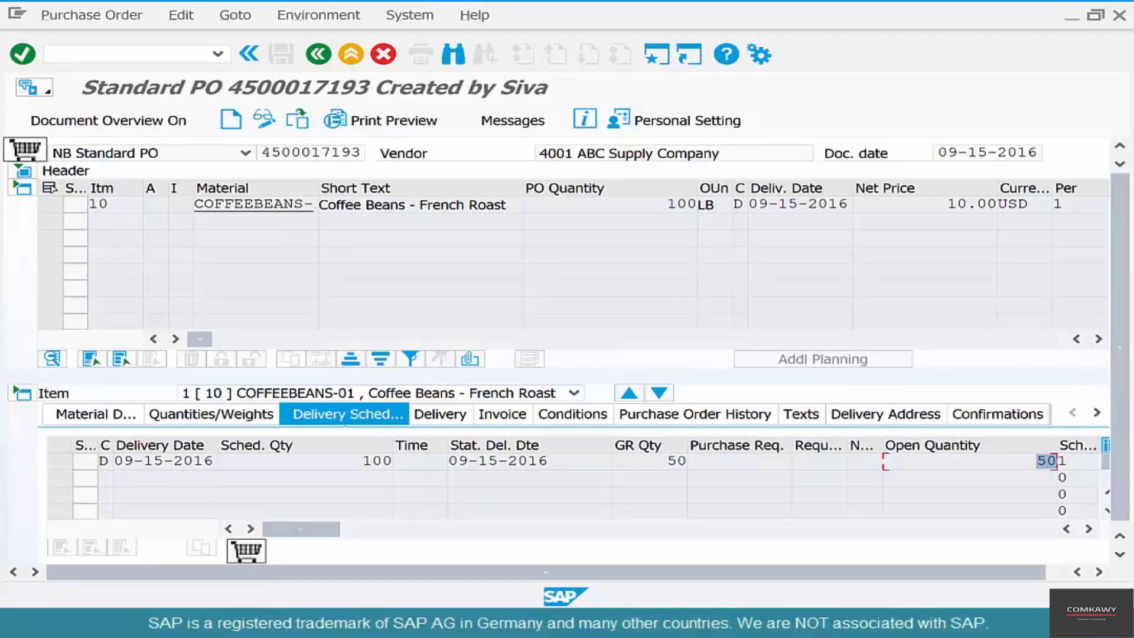
pyautogui.moveTo(667, 203); pyautogui.dragTo(698, 204)
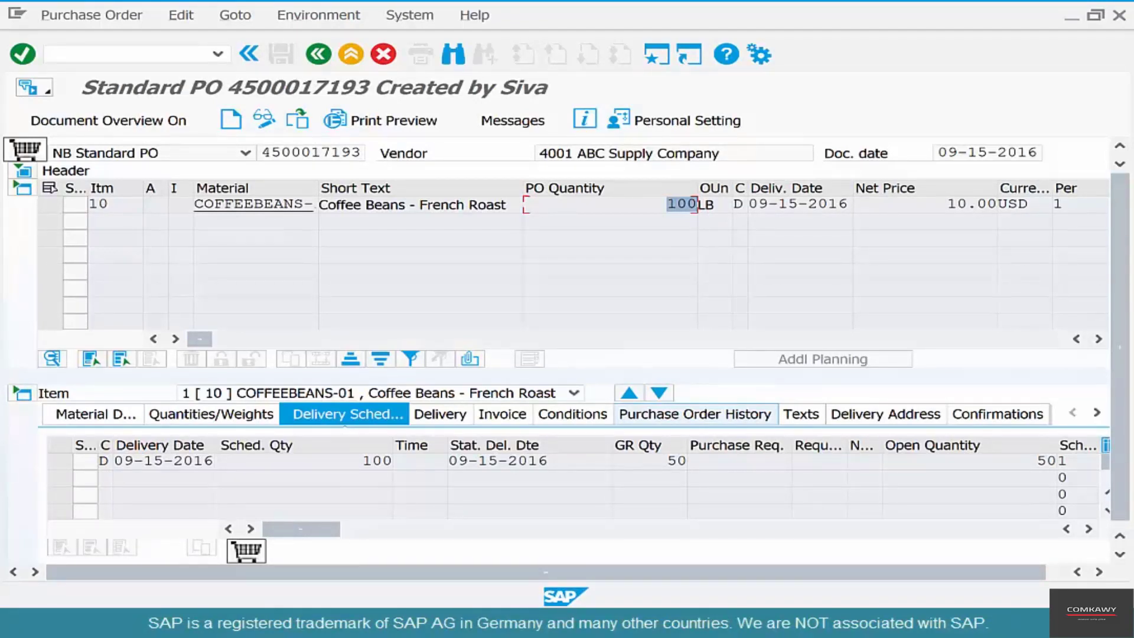
pyautogui.click(677, 460)
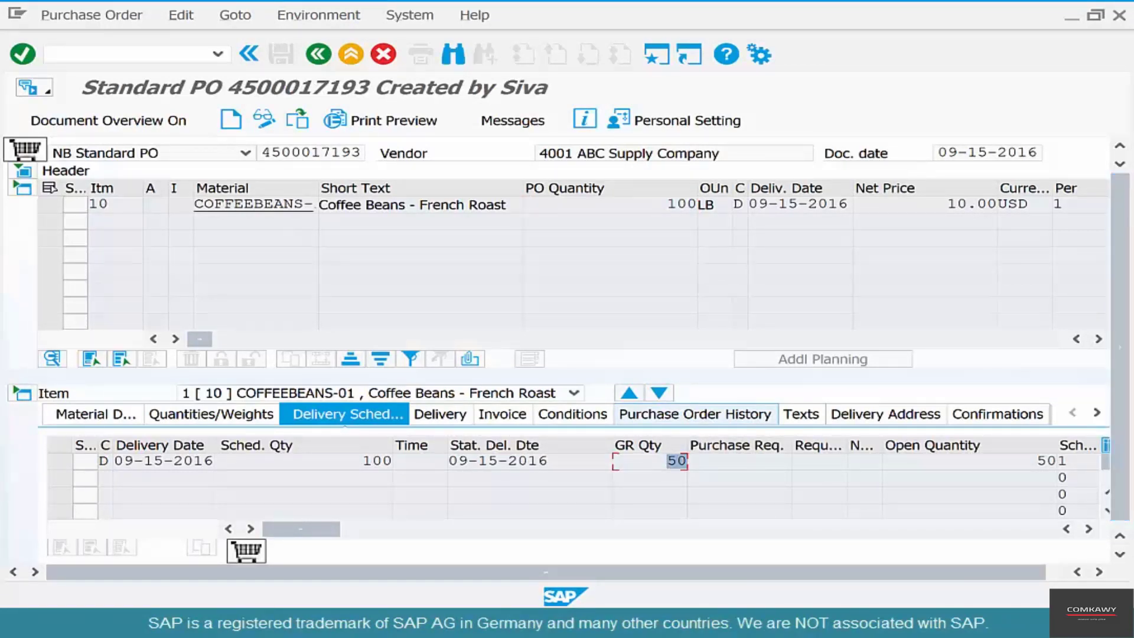
pyautogui.click(1045, 460)
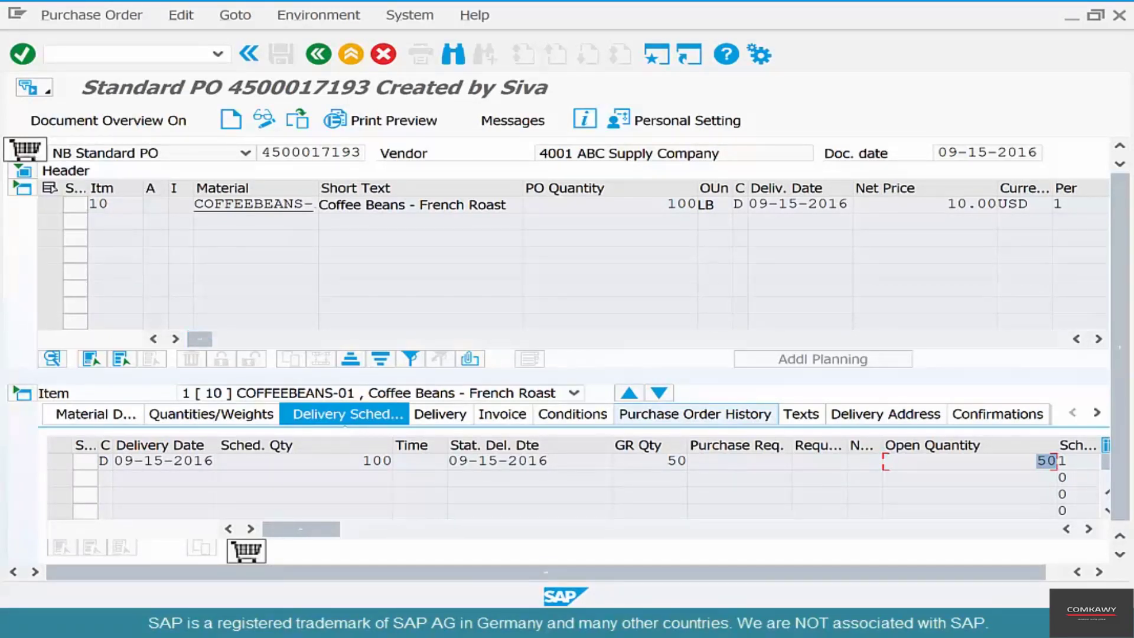
pyautogui.moveTo(666, 203); pyautogui.dragTo(696, 204)
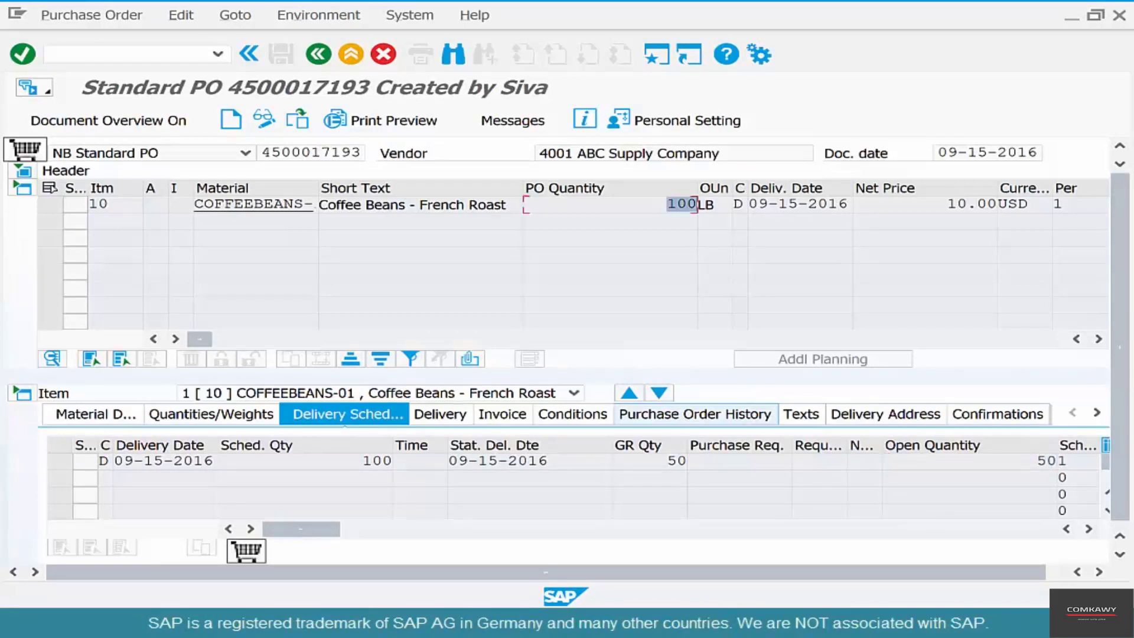
pyautogui.moveTo(687, 461); pyautogui.dragTo(667, 460)
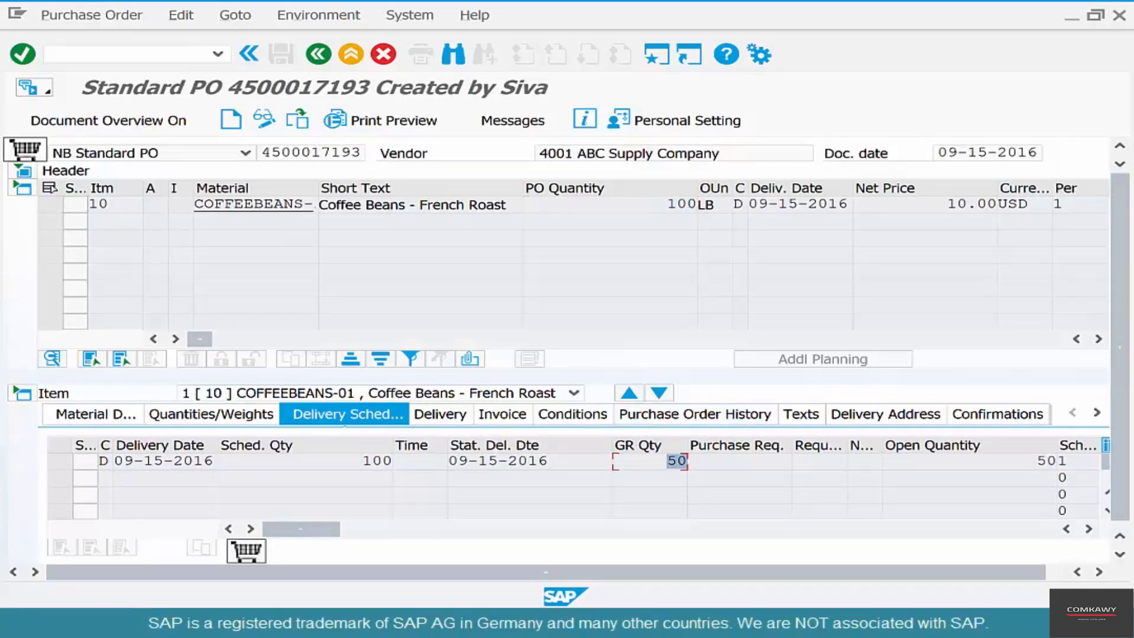
pyautogui.moveTo(1057, 460); pyautogui.dragTo(1036, 461)
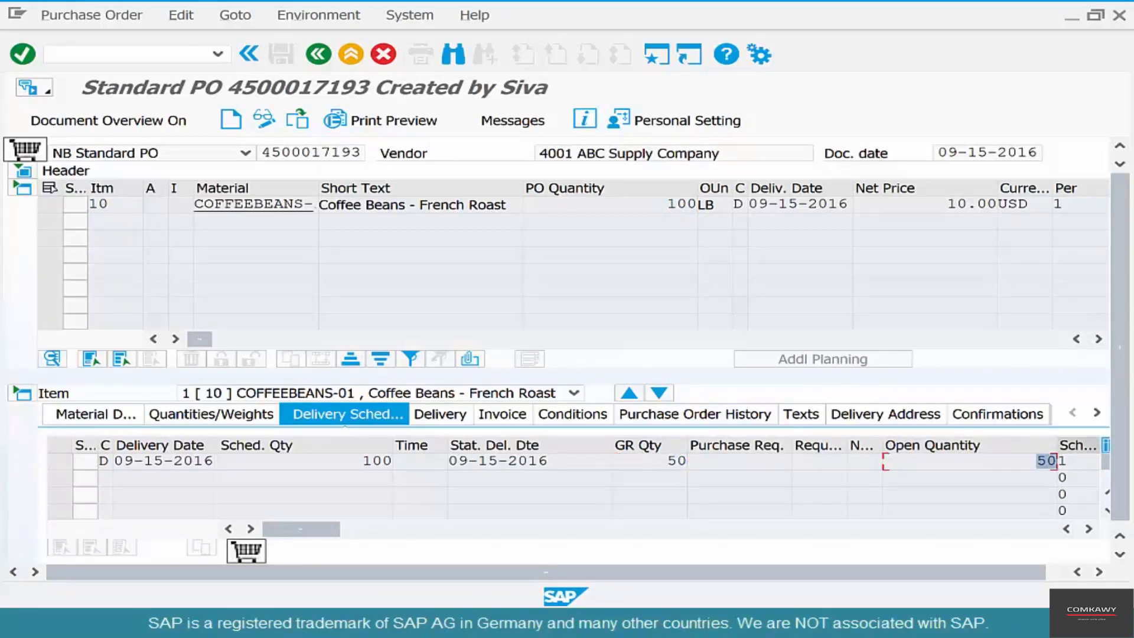